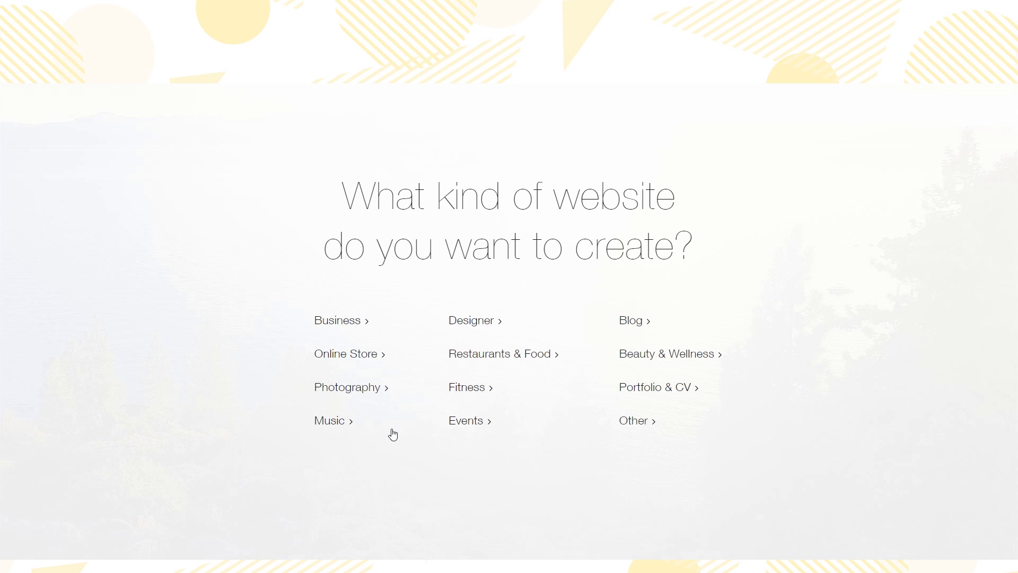
Browse from Photography to the Art & Illustration templates and scroll down to the Poster Shop template
click(368, 391)
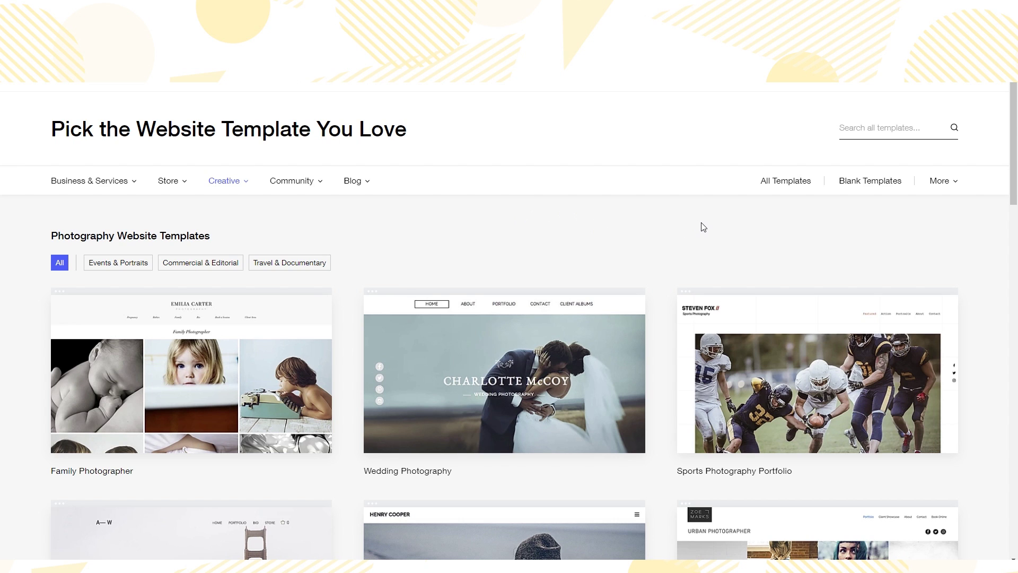
scroll(703, 227, down, 3)
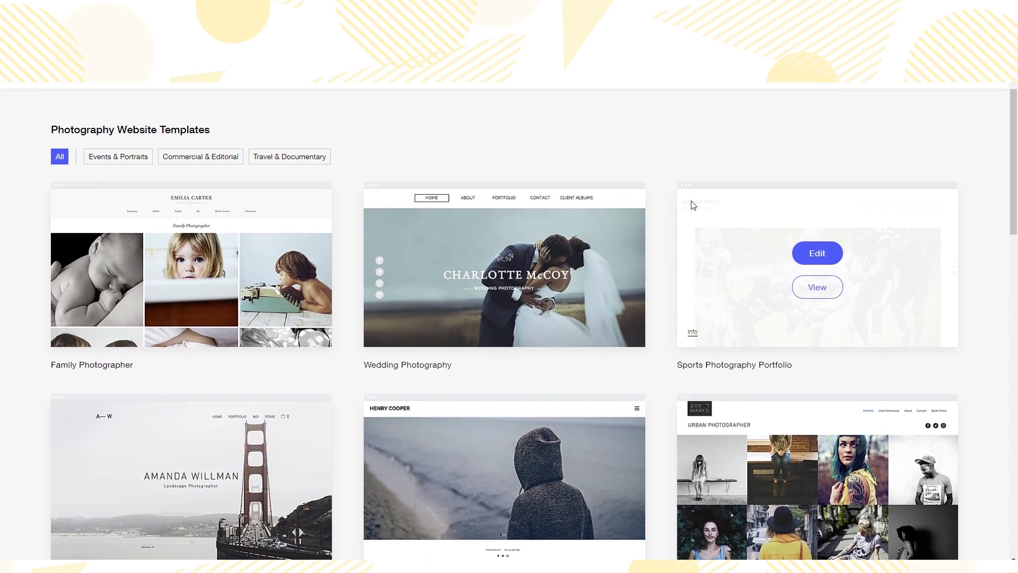
scroll(674, 204, down, 2)
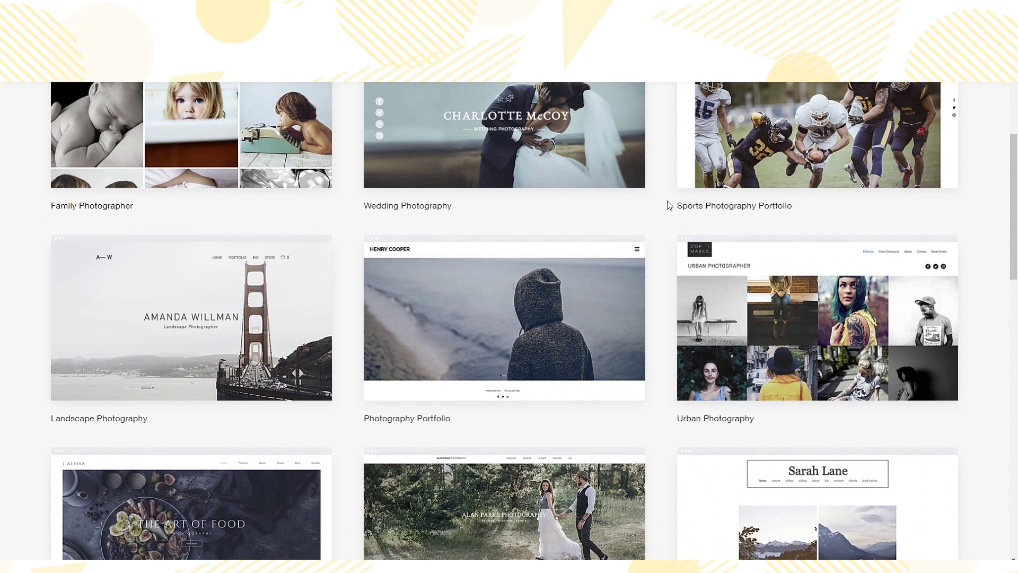
scroll(669, 205, down, 3)
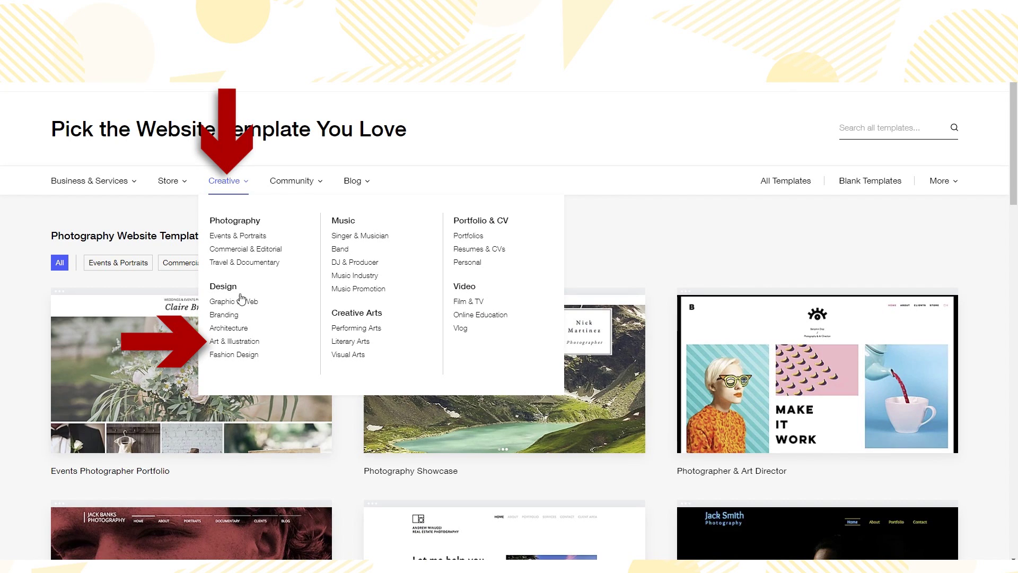
click(243, 341)
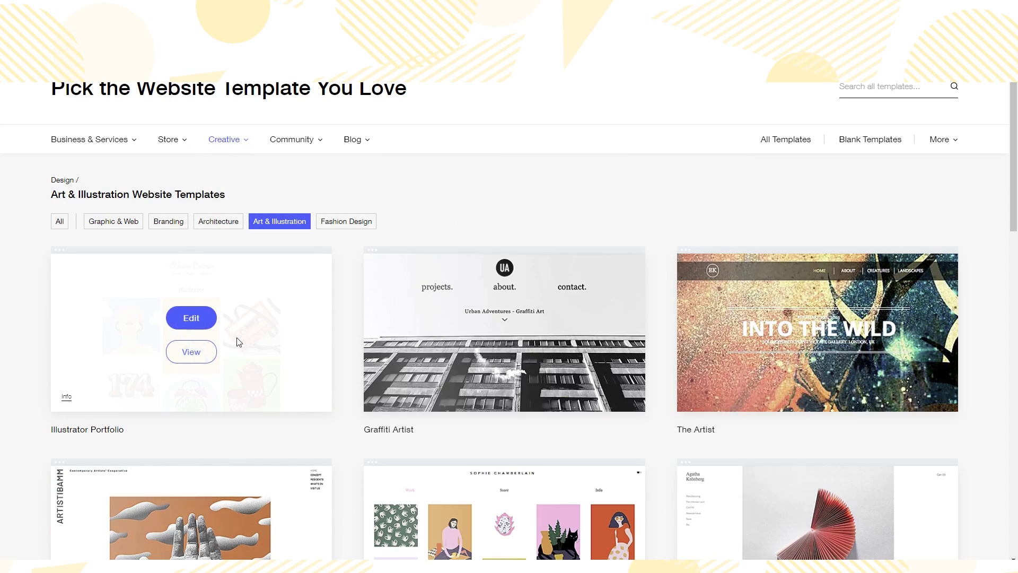
scroll(397, 377, down, 11)
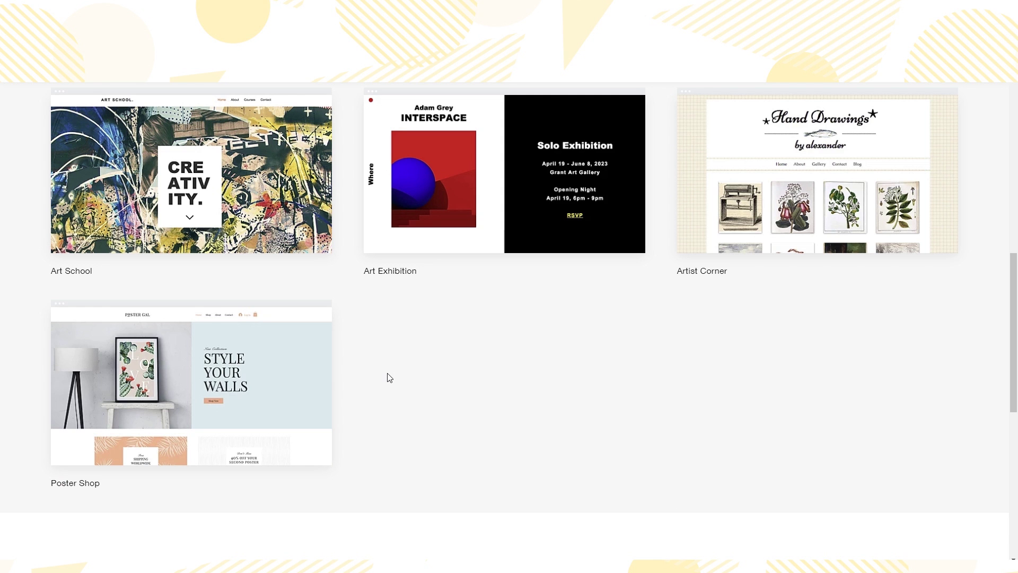
mouse_move(265, 377)
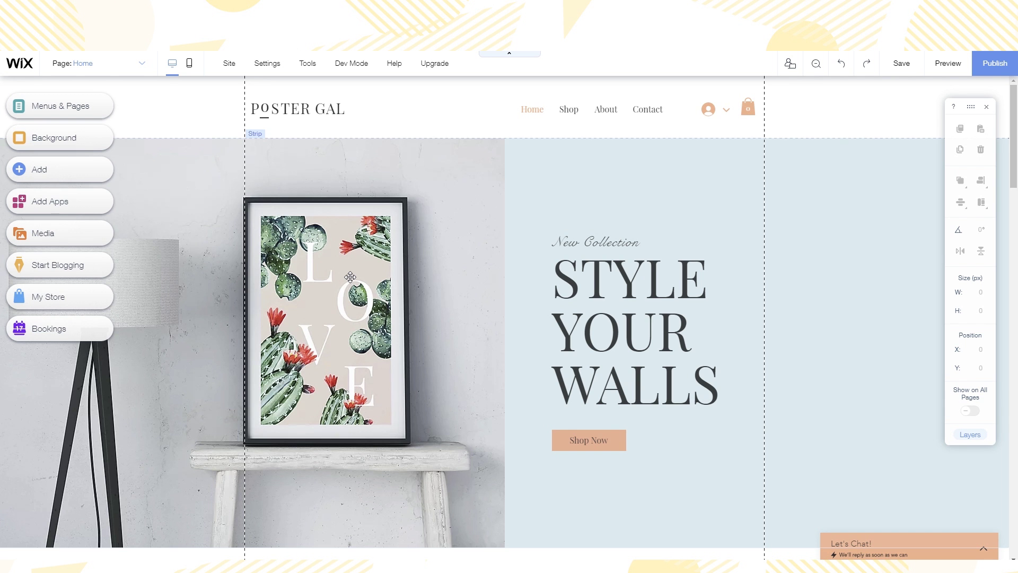
Upload icon 1.png through My Uploads in the media library and add it to the home page
scroll(481, 170, down, 2)
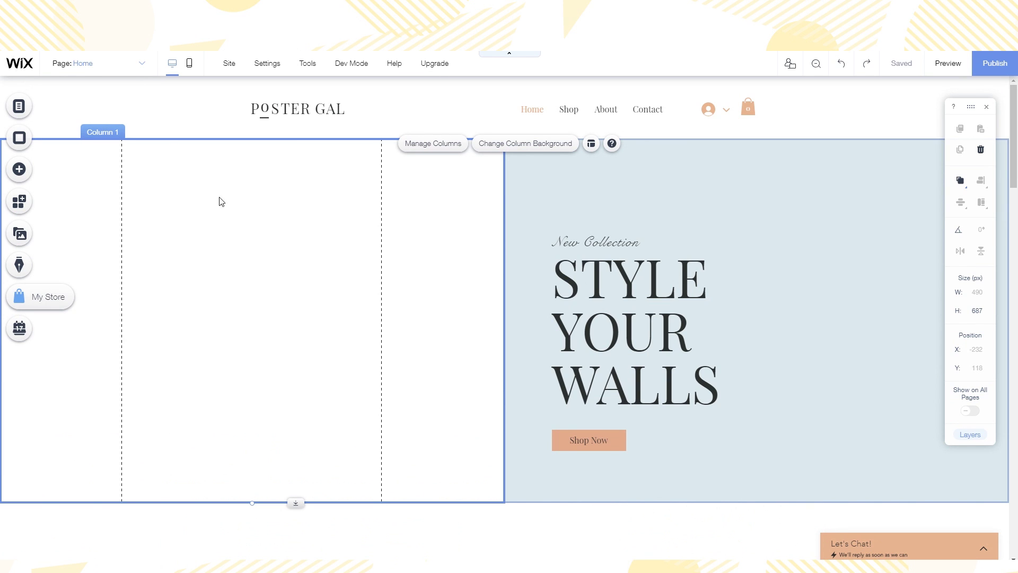
click(25, 176)
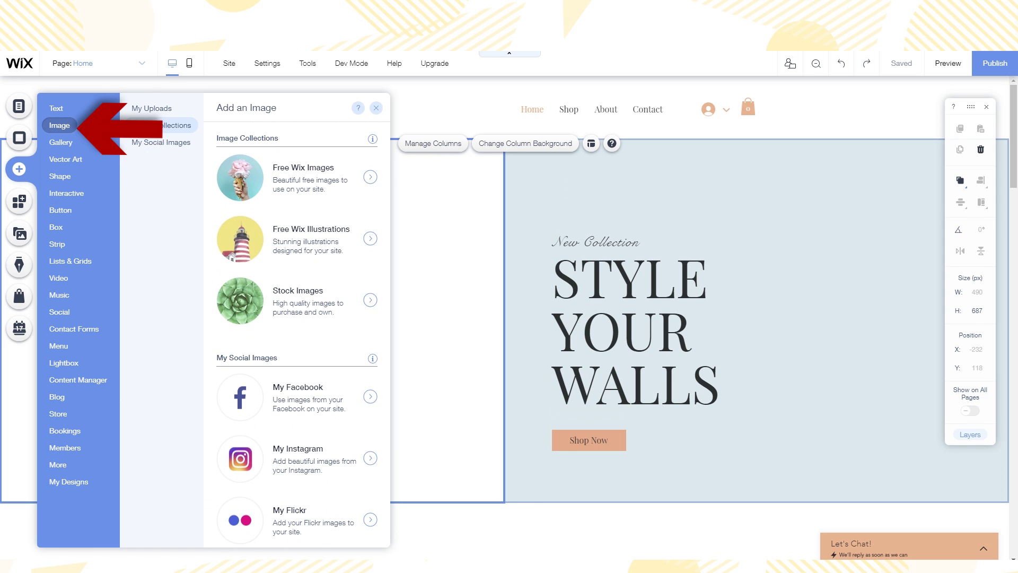
click(151, 109)
click(275, 168)
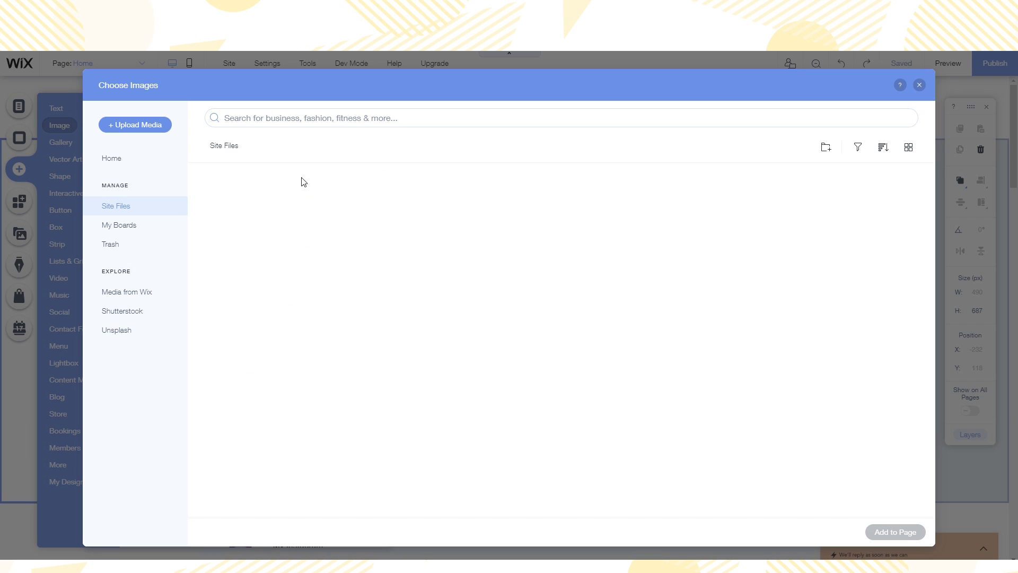
click(140, 127)
click(533, 339)
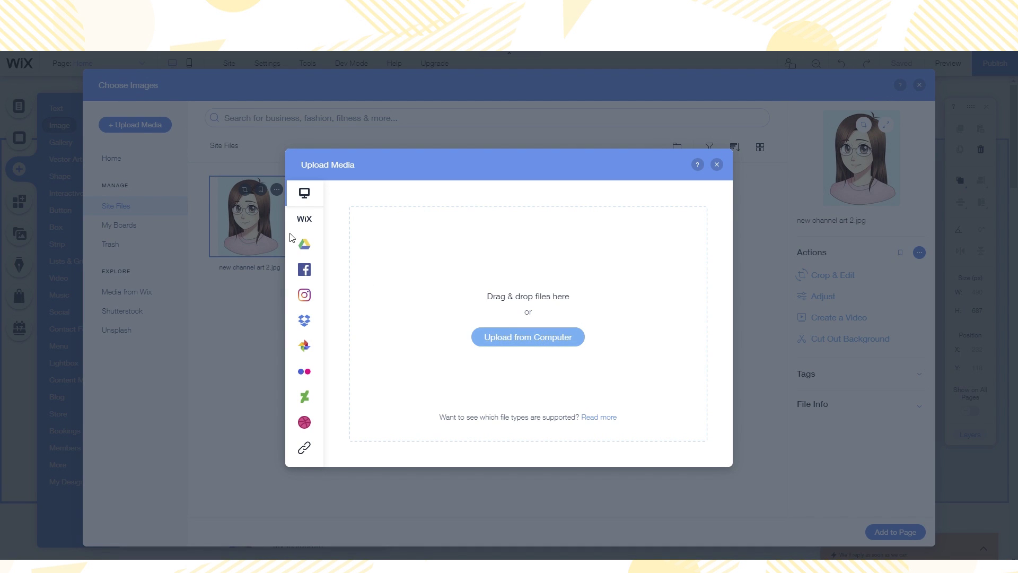
double_click(306, 239)
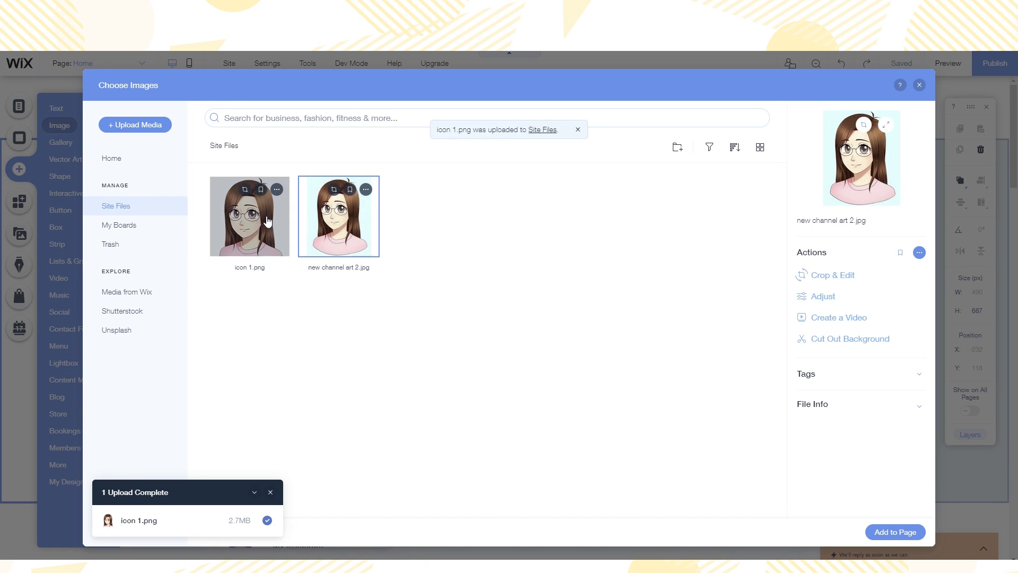
click(268, 222)
click(895, 532)
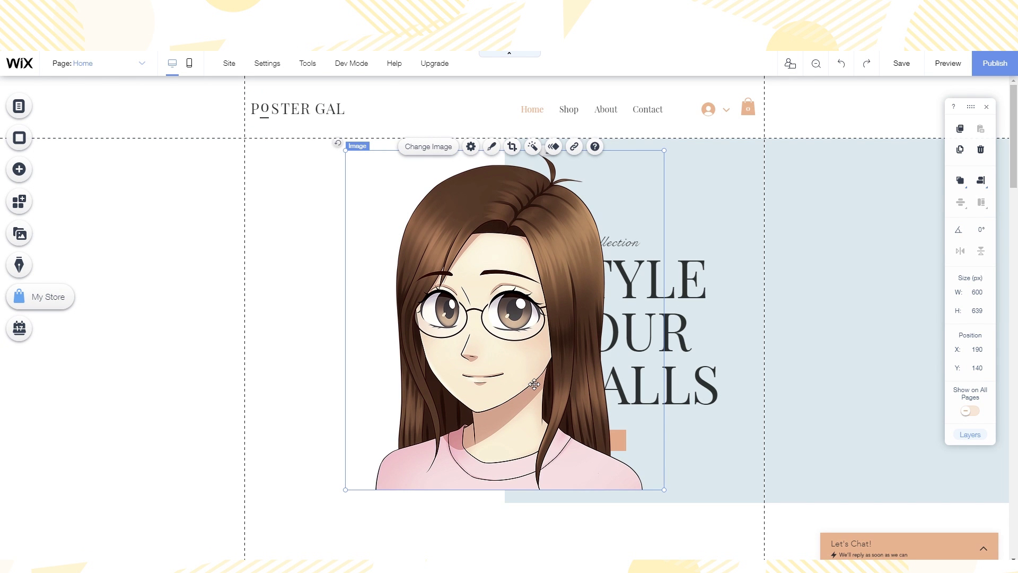
Move the portrait into the left column and give that column a light blue colour background
drag(551, 387, 312, 353)
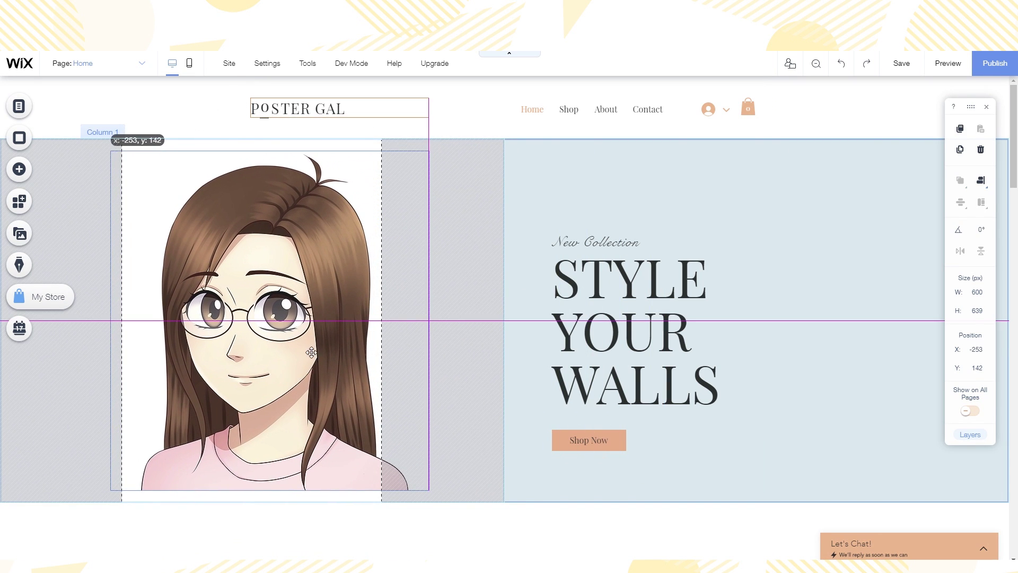
right_click(311, 352)
click(103, 209)
right_click(104, 212)
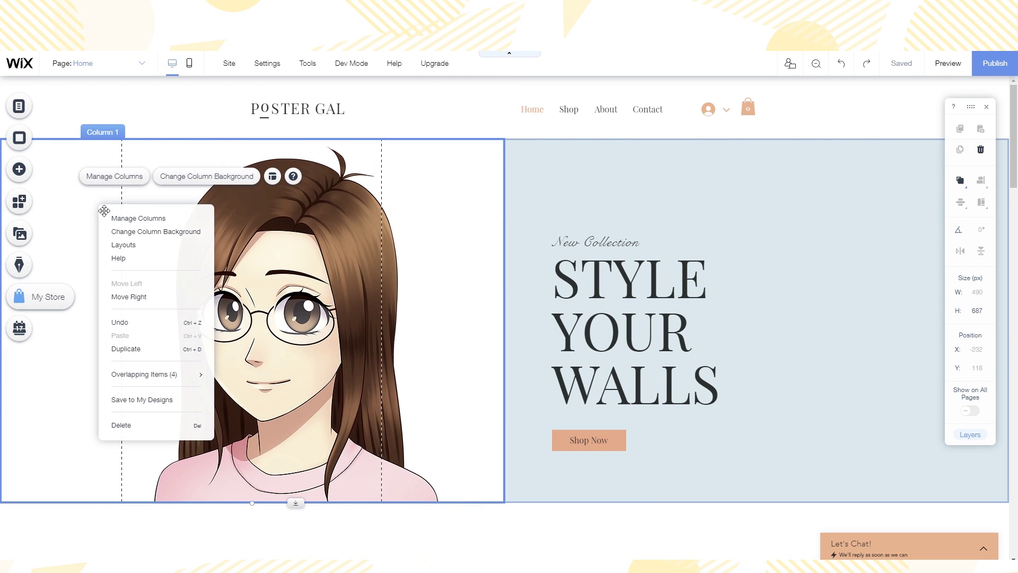
click(188, 183)
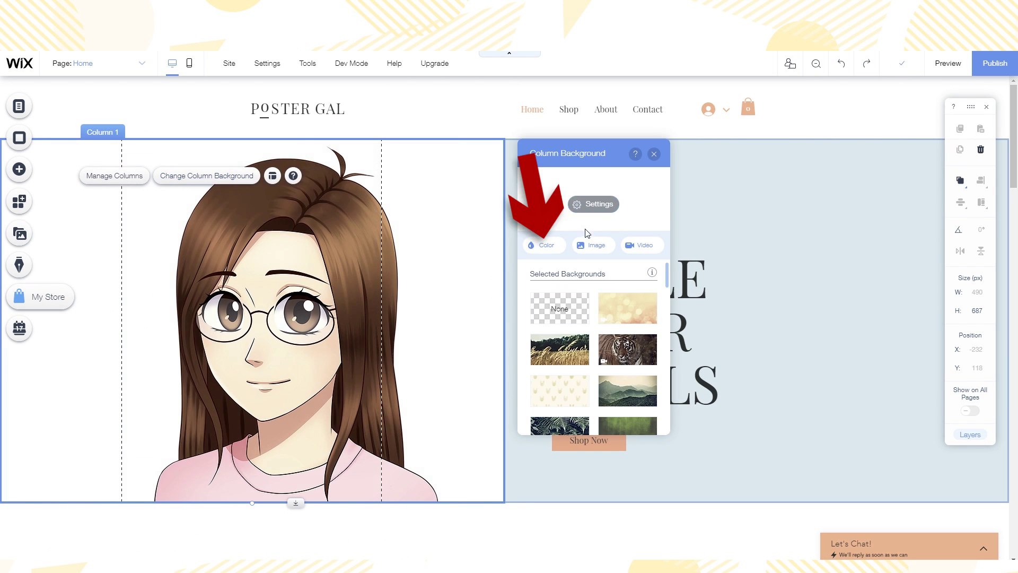
click(559, 255)
click(590, 306)
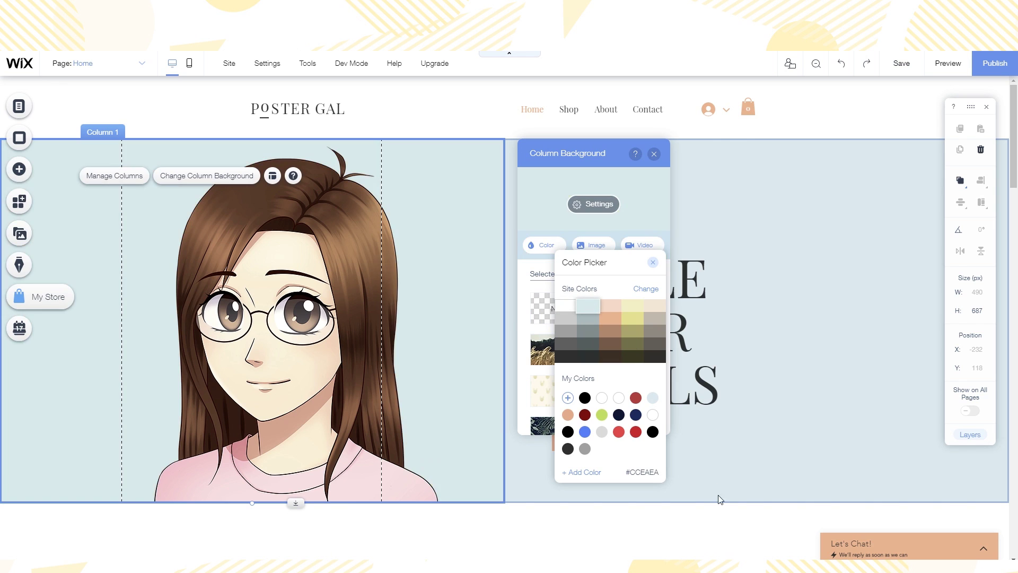
Try a peach column background, then change one site theme colour to a soft red
click(614, 306)
click(645, 288)
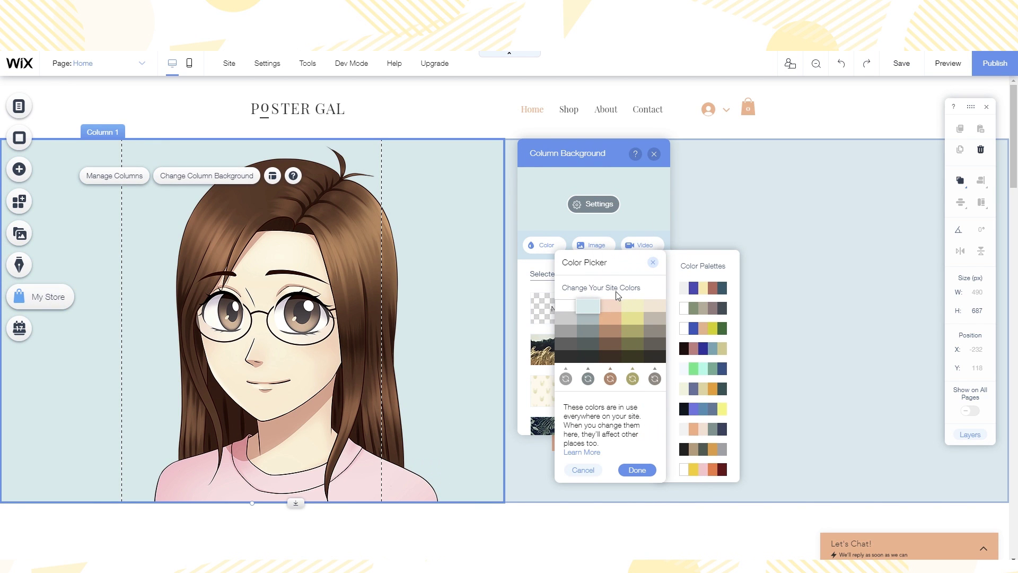
click(609, 378)
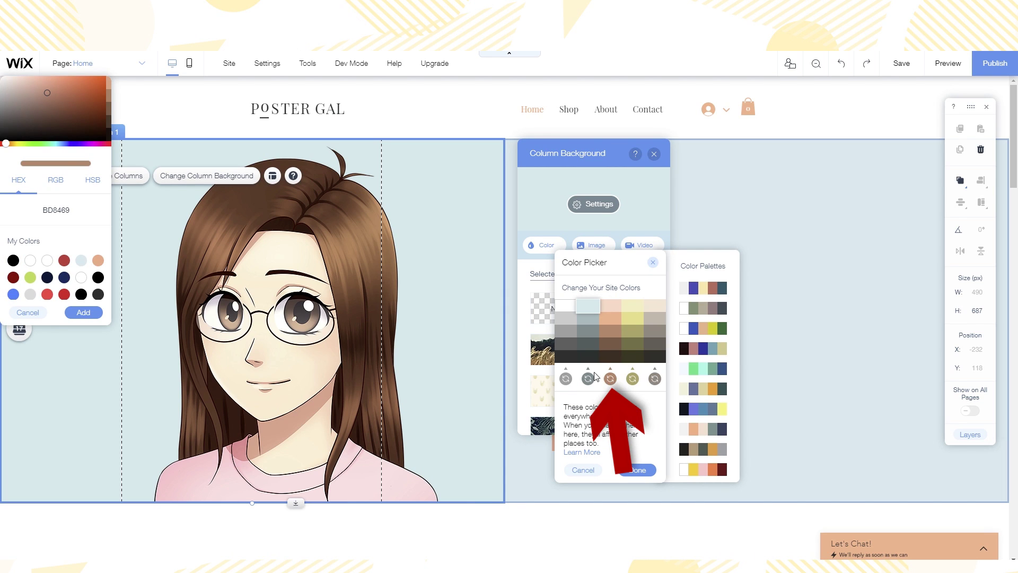
mouse_move(5, 143)
mouse_down()
mouse_move(35, 144)
mouse_move(1, 144)
mouse_up()
click(43, 82)
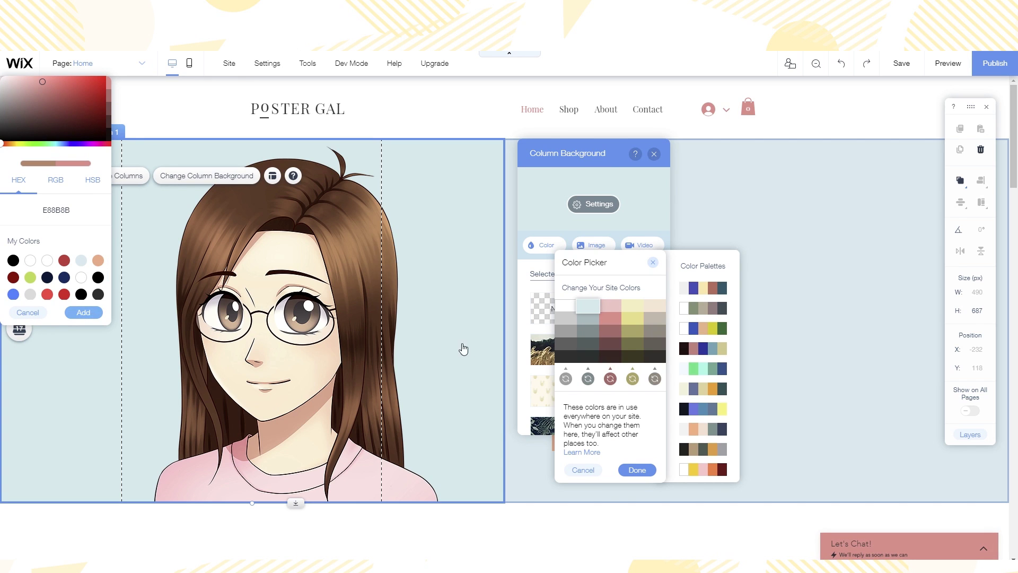
click(311, 113)
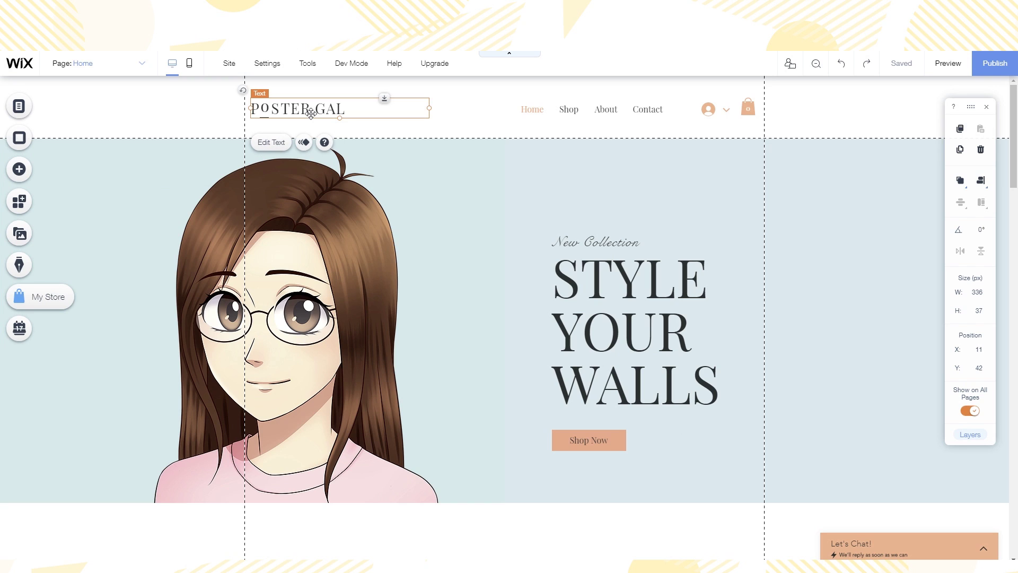
Retype the POSTER GAL site title as 'Love2DrawManga'
double_click(312, 113)
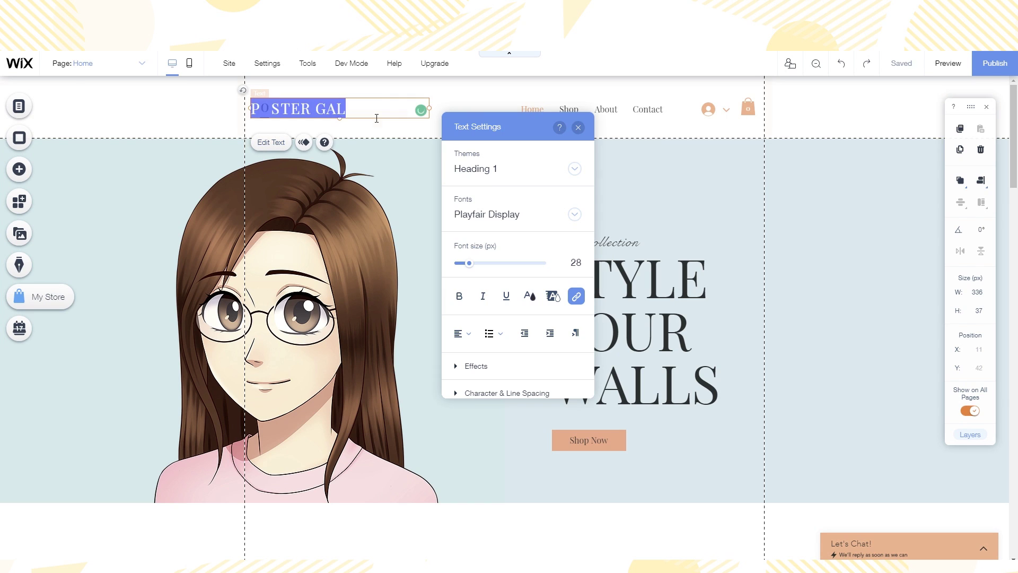
text(OL)
key(BackSpace)
key(BackSpace)
text(Love2DrawM)
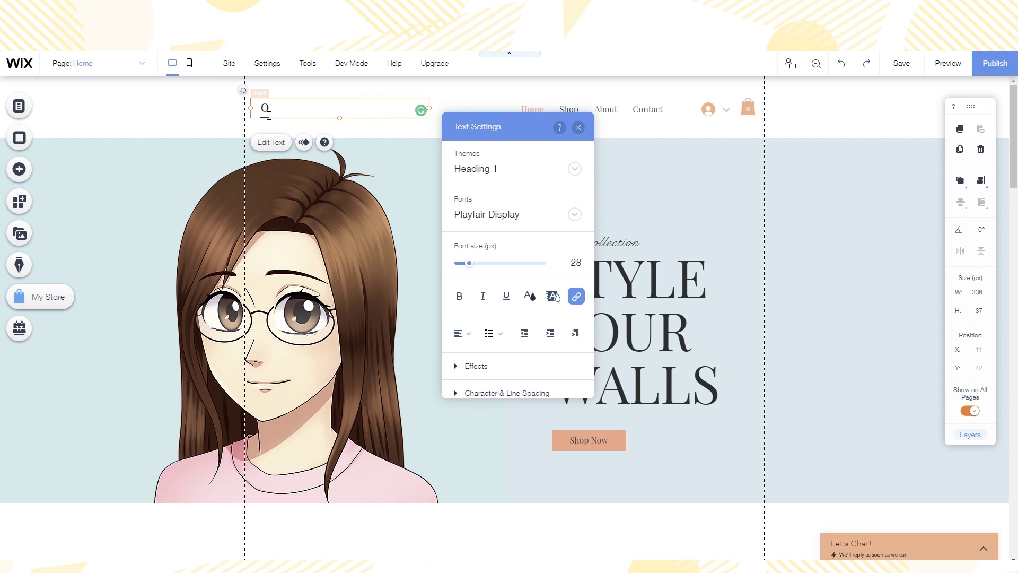
text(anga)
click(269, 123)
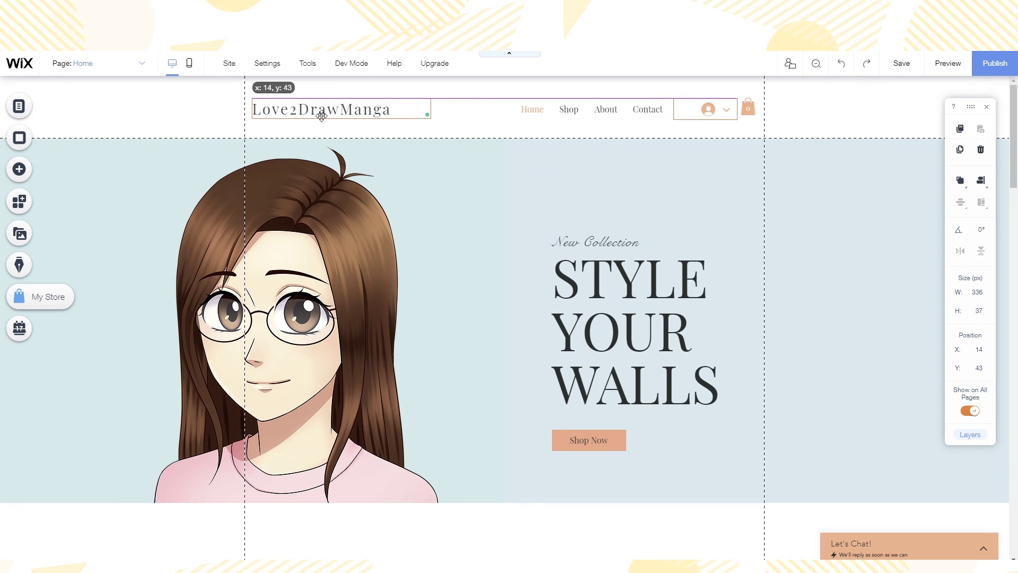
Try several fonts for the Love2DrawManga title, settling on Signika
click(361, 114)
click(279, 147)
click(577, 214)
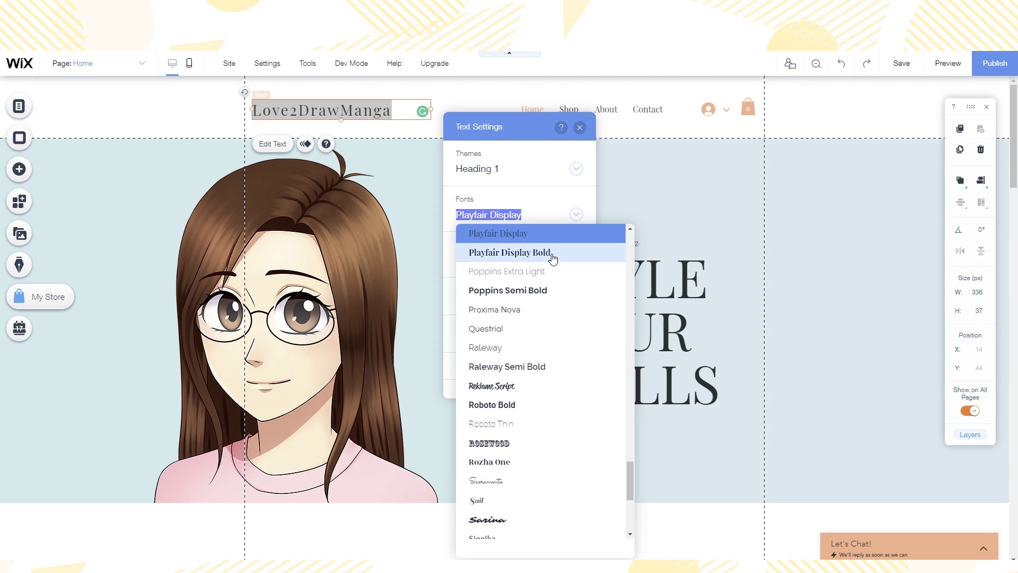
click(520, 309)
click(576, 214)
click(524, 350)
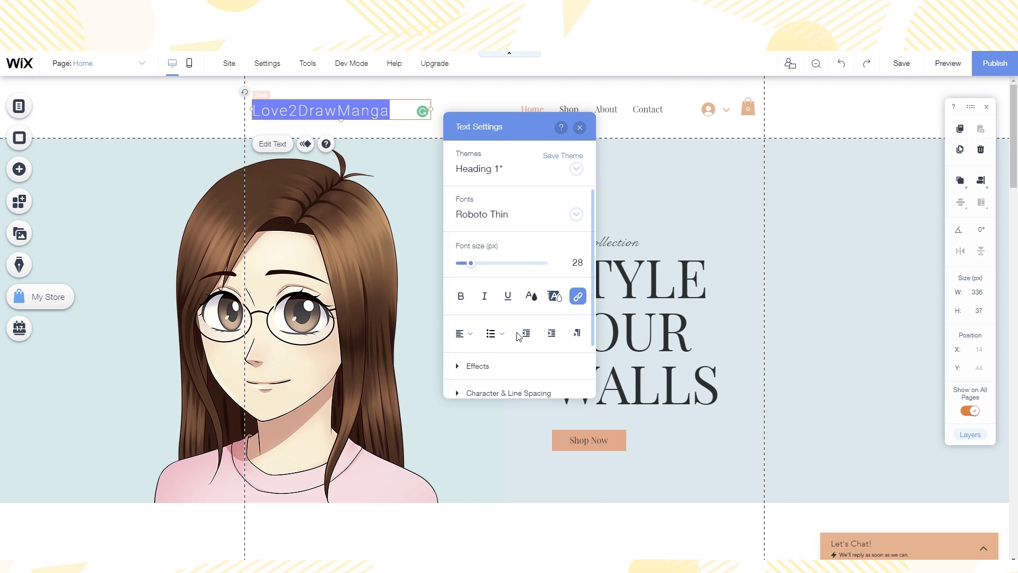
click(575, 214)
click(533, 354)
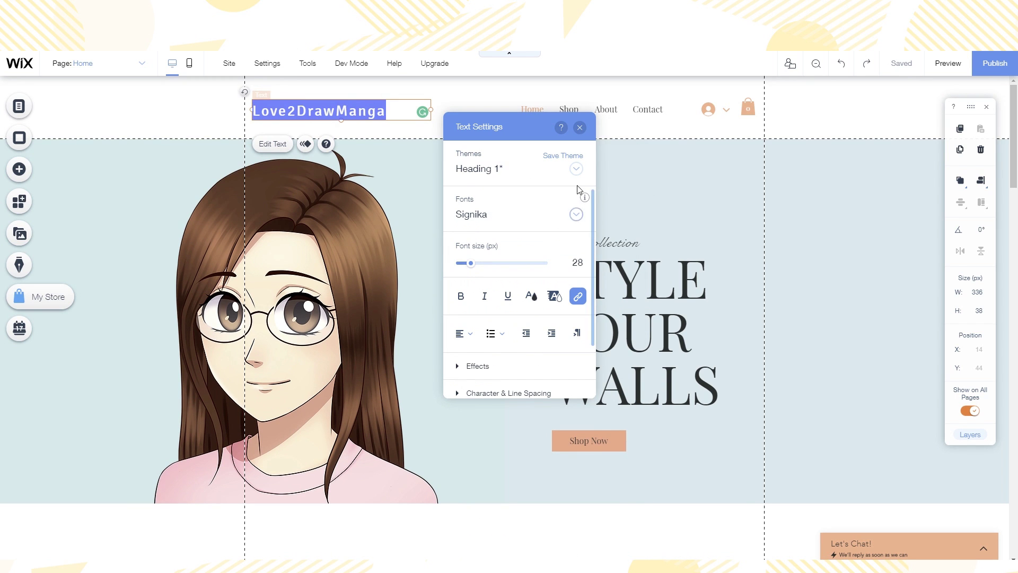
click(596, 247)
double_click(625, 313)
Change the banner heading to 'Love2DrawManga' and resize its box to fit on one line
text(Love2DrawManga)
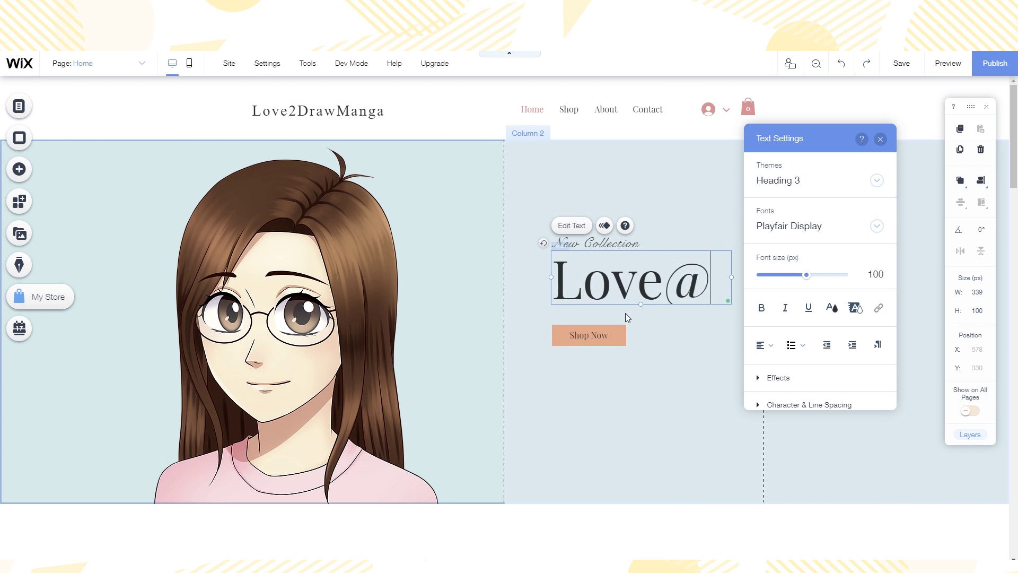
drag(552, 330, 410, 332)
drag(581, 277, 599, 333)
drag(749, 322, 712, 322)
double_click(700, 324)
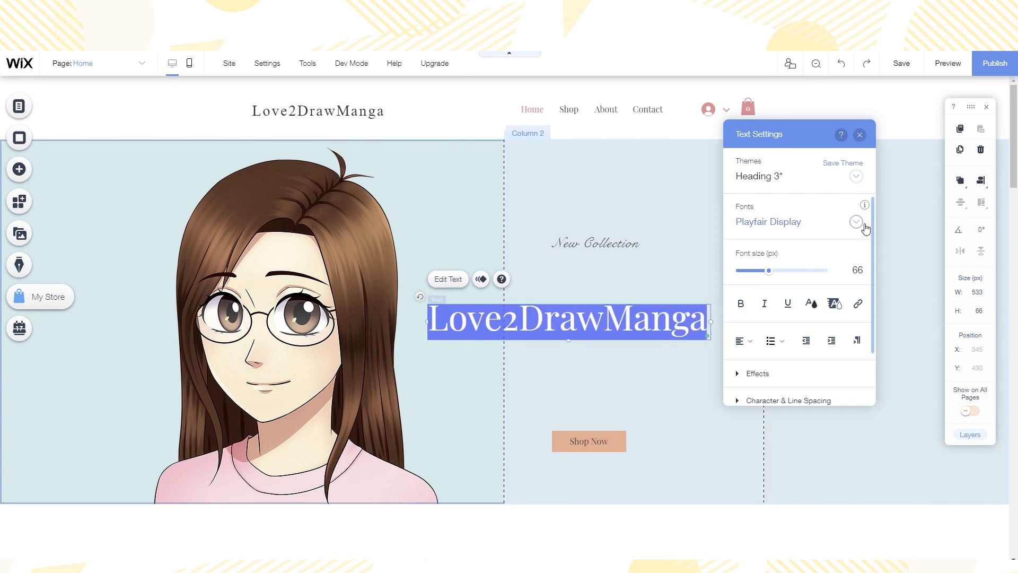
click(855, 221)
scroll(834, 337, down, 10)
scroll(834, 337, down, 3)
click(583, 350)
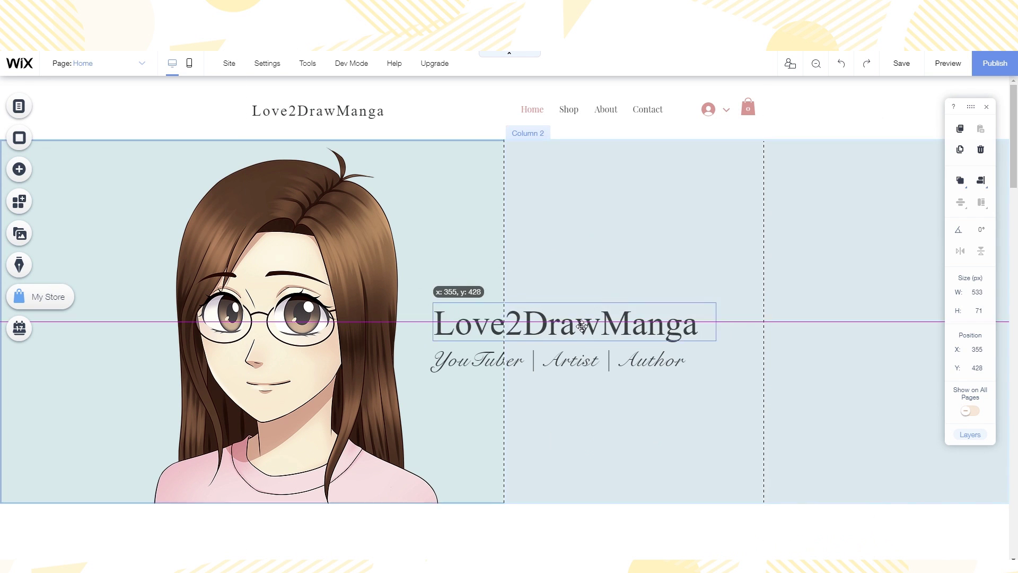
Move the heading into the right half, align the subtitle beneath it, and shift the portrait right
drag(562, 326, 610, 326)
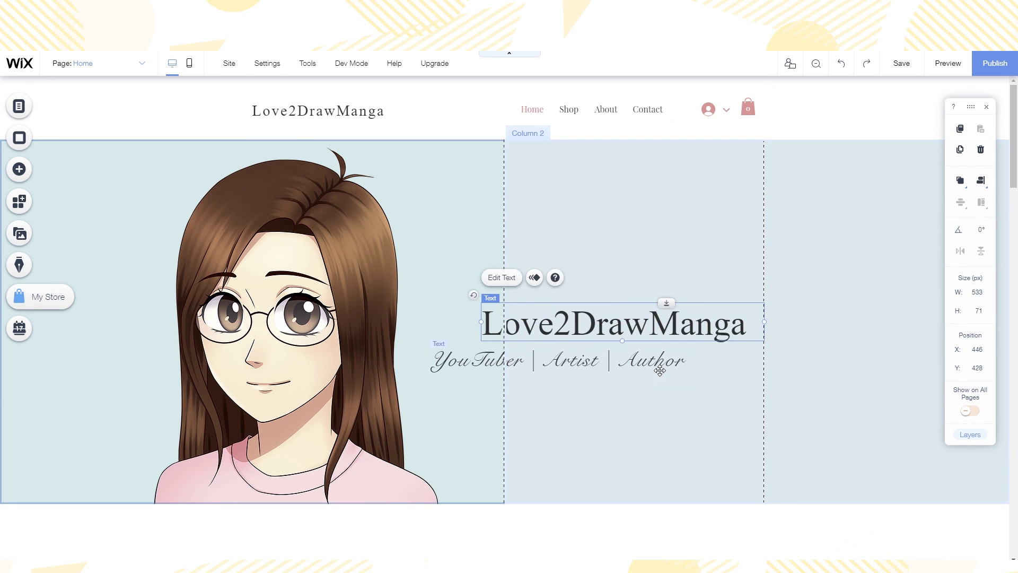
mouse_move(654, 371)
mouse_down()
mouse_move(631, 364)
mouse_move(643, 357)
mouse_up()
click(318, 297)
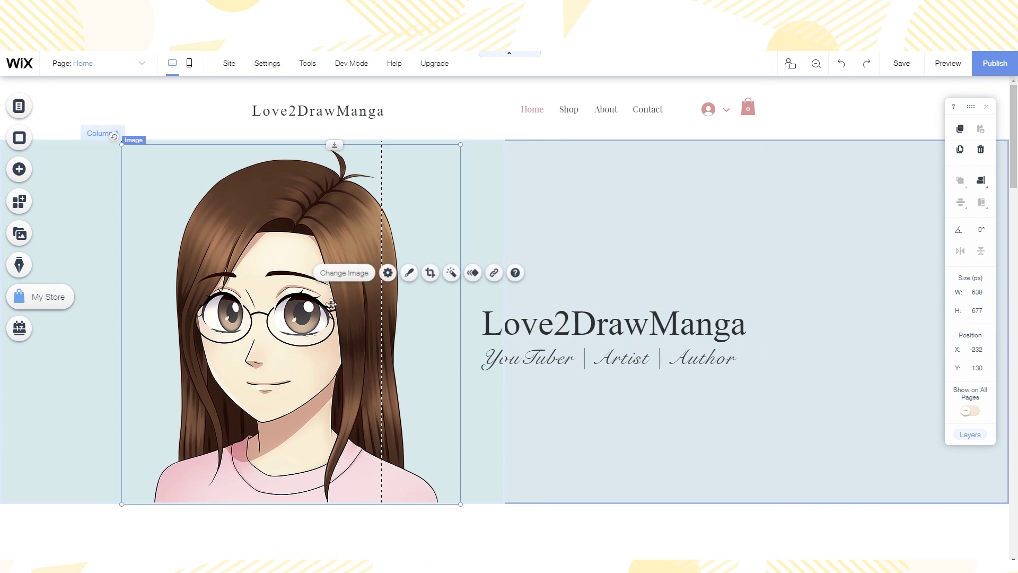
drag(319, 297, 406, 297)
click(814, 284)
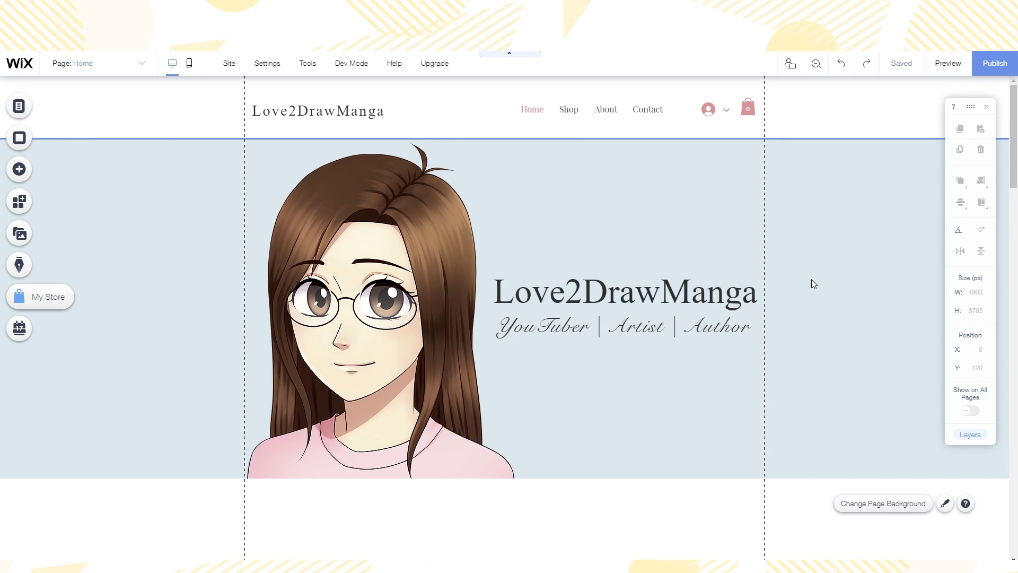
Delete the four template poster images, including the cactus poster, from the home page
scroll(813, 283, down, 5)
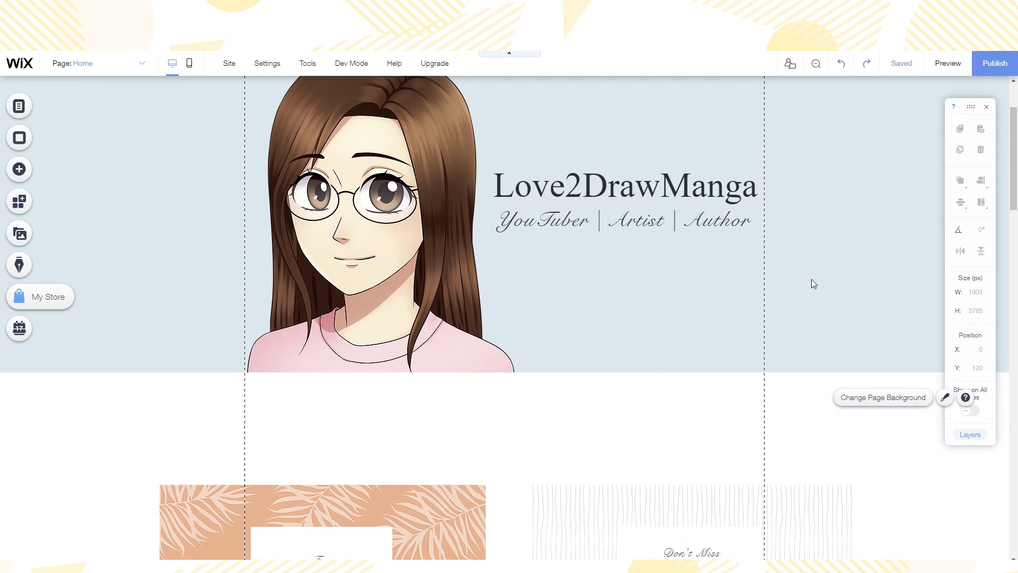
scroll(814, 284, down, 3)
scroll(486, 293, up, 1)
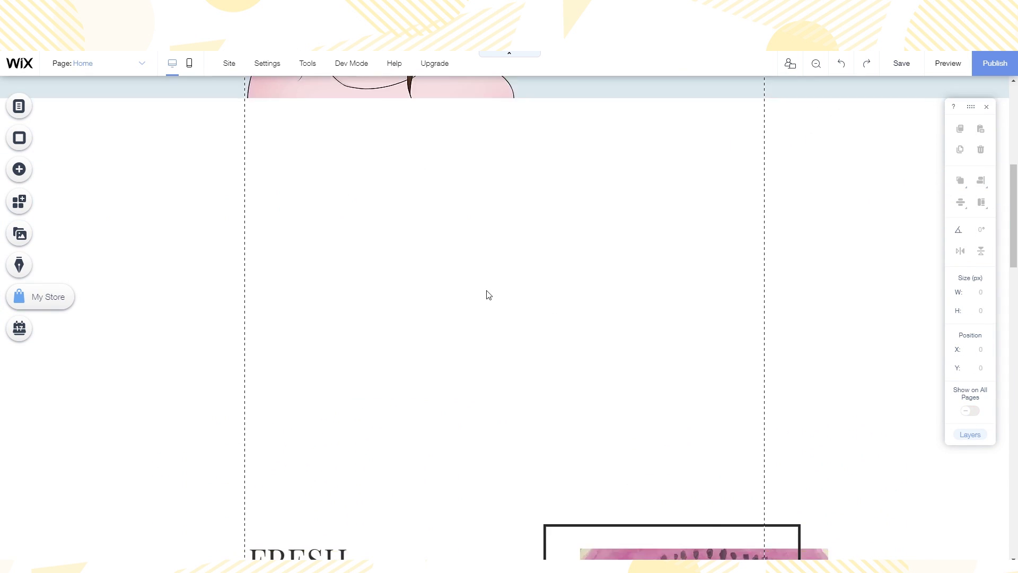
scroll(307, 216, down, 7)
click(618, 205)
key(Delete)
click(455, 382)
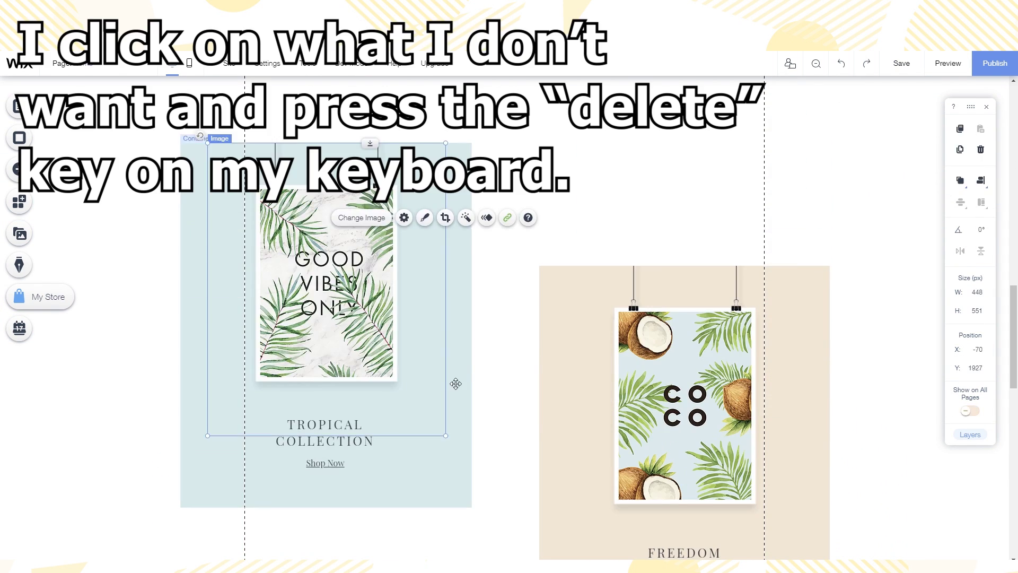
key(Delete)
scroll(591, 341, down, 2)
click(591, 341)
key(Delete)
click(445, 341)
key(Delete)
scroll(459, 313, down, 9)
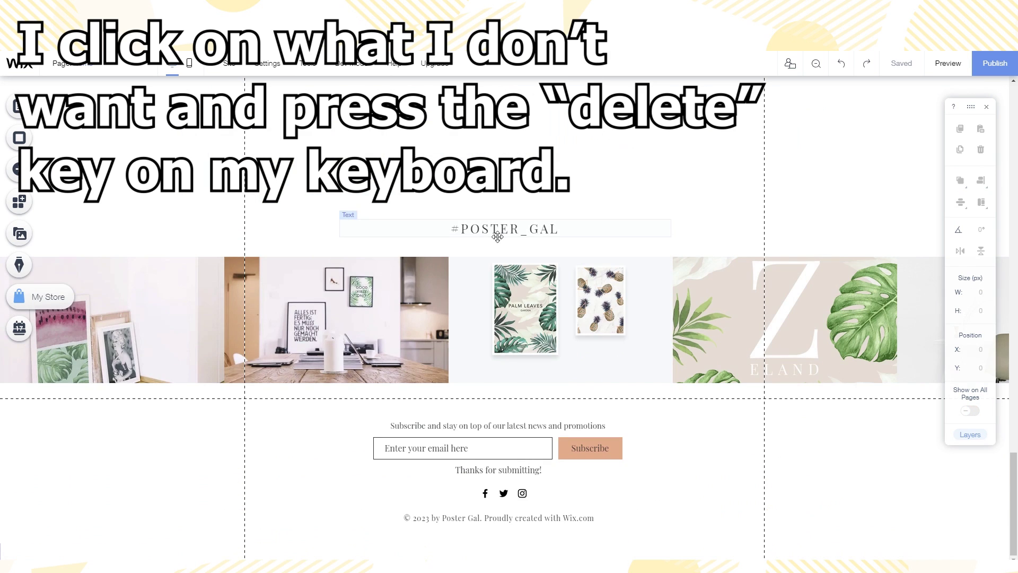
Delete the #POSTER_GAL text and gallery strip, and stretch the empty section to 1400 px
click(500, 232)
key(Delete)
click(500, 318)
key(Delete)
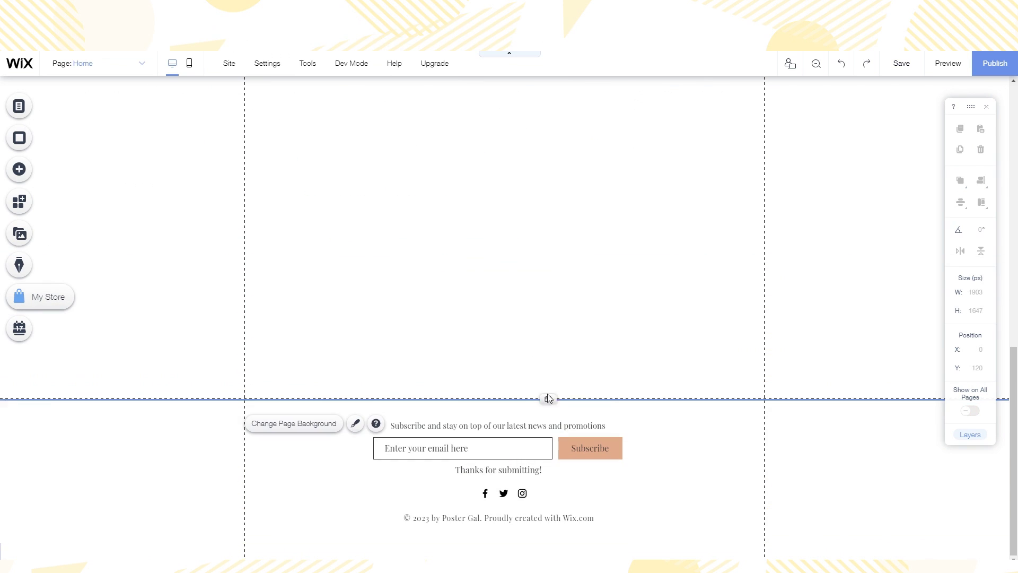
click(546, 139)
drag(546, 140, 555, 272)
Open the subscribe form's settings and view its email marketing automations
scroll(543, 289, up, 6)
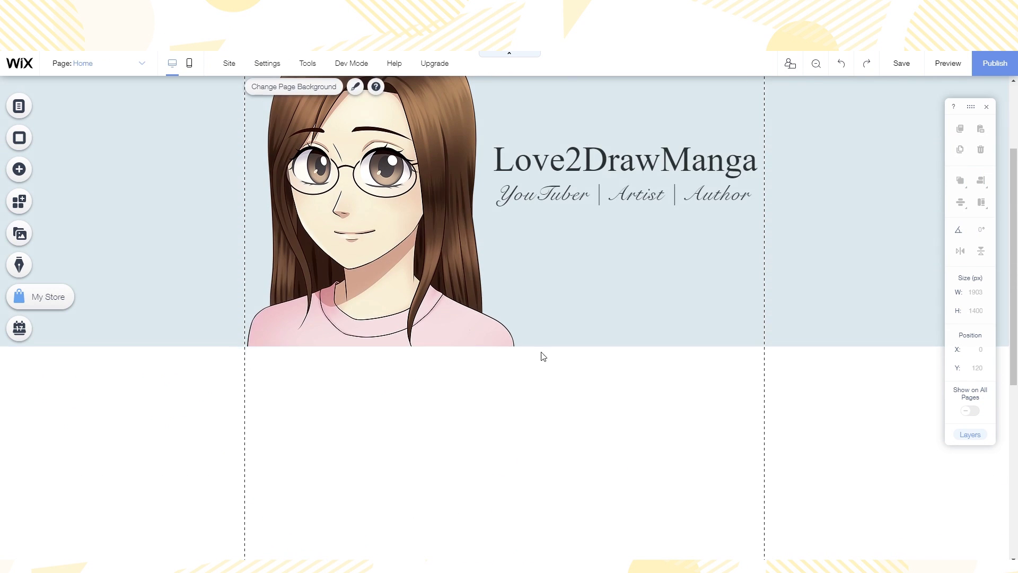
scroll(552, 432, down, 8)
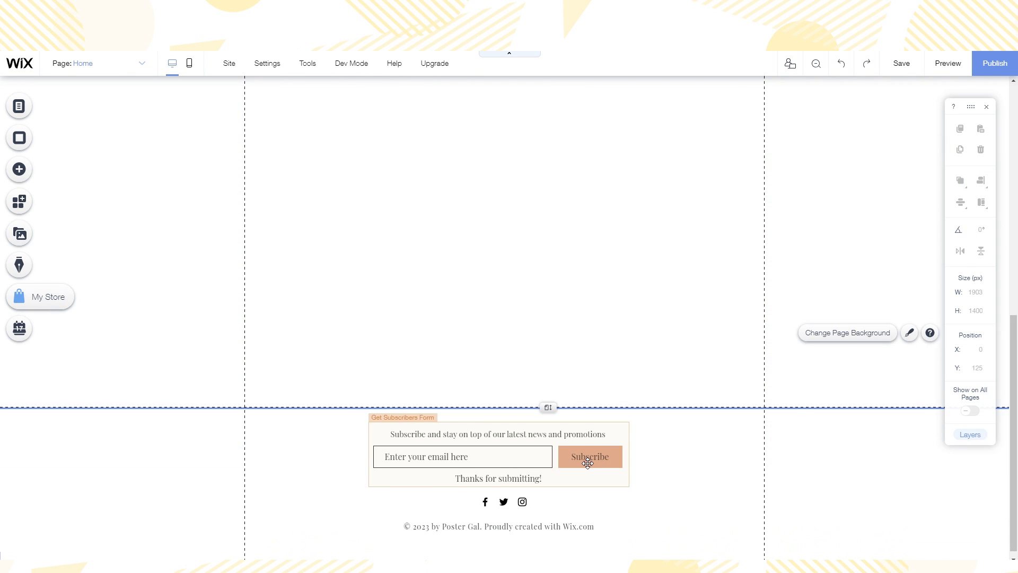
click(509, 459)
click(504, 394)
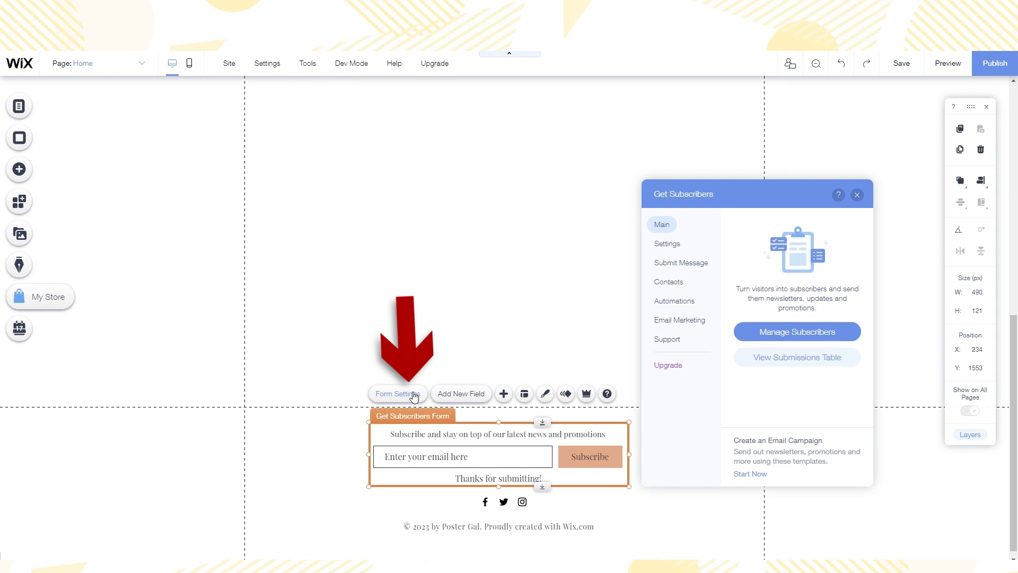
click(680, 319)
click(684, 301)
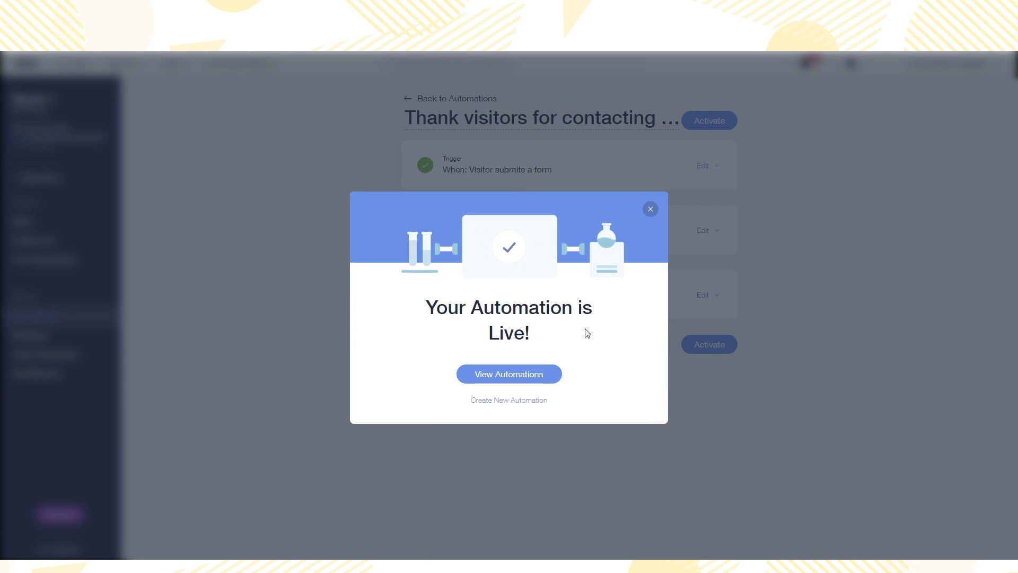
Open the thank-you automation email and set its subject to 'Thanks For Joining My Newsletter!'
click(546, 374)
click(552, 319)
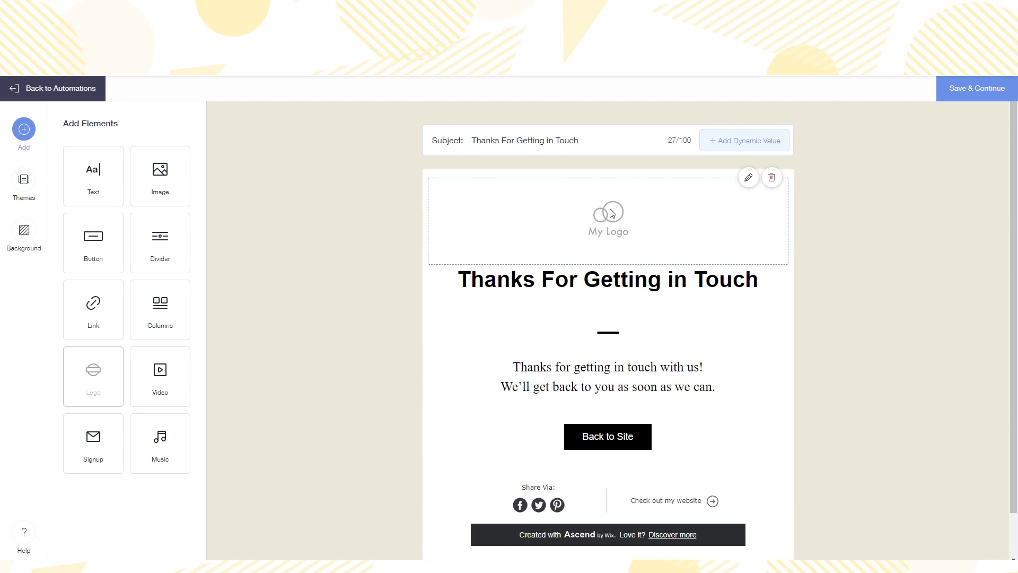
triple_click(588, 143)
text(Thanks For Joining My Newsletter!)
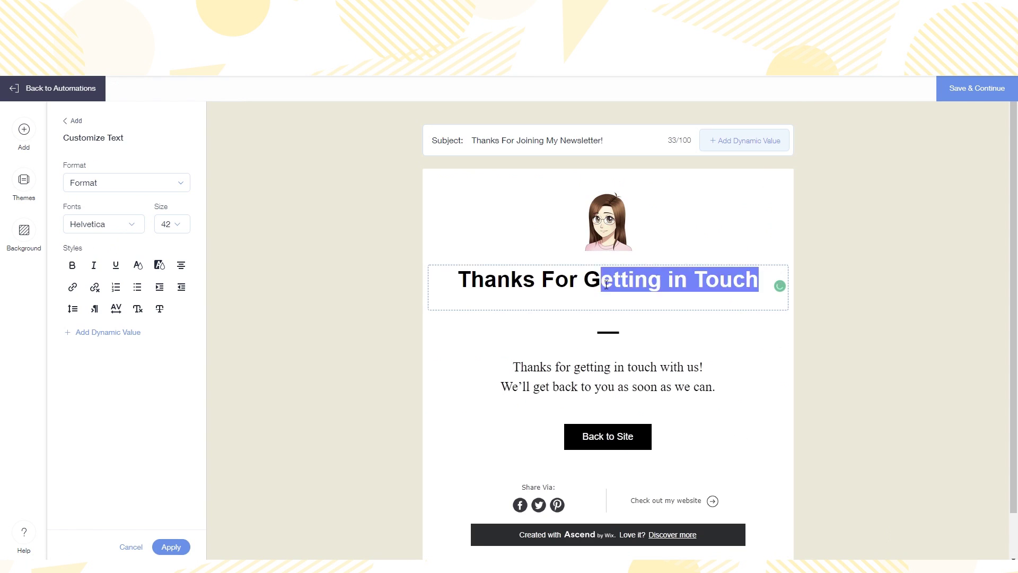
text(Joining)
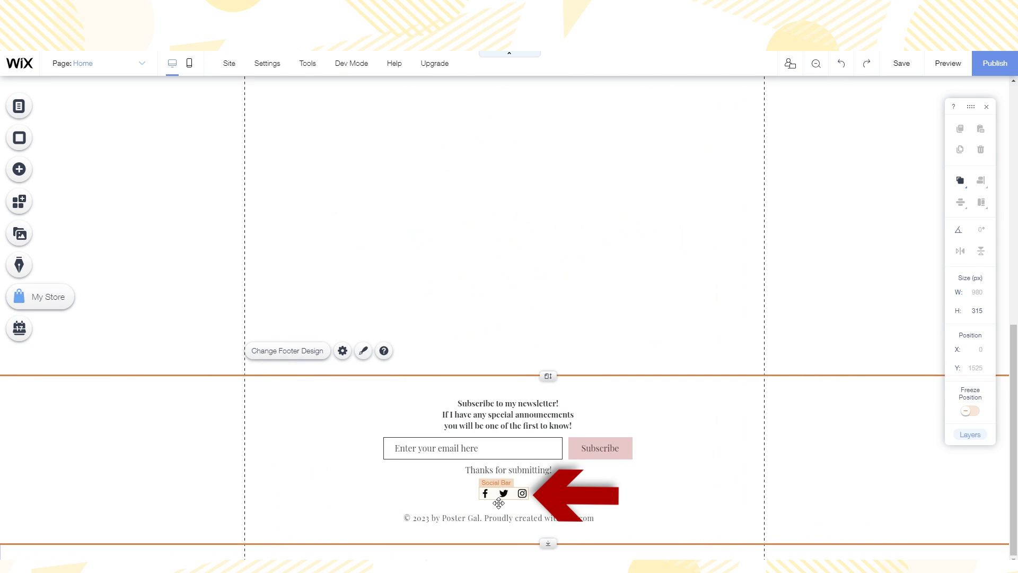
Swap the social bar's Facebook icon for a black YouTube icon linked to the channel's address
click(497, 501)
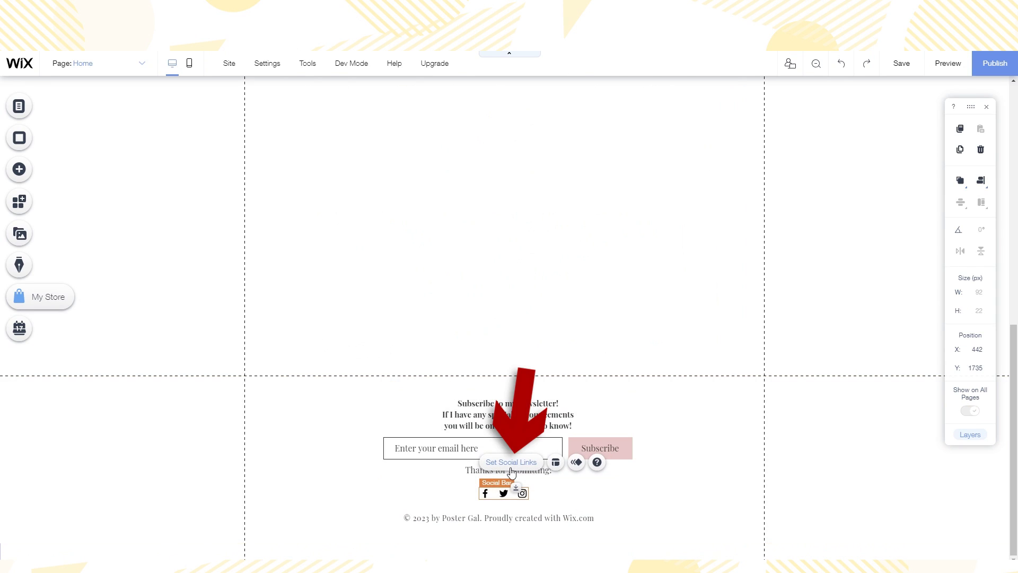
click(533, 467)
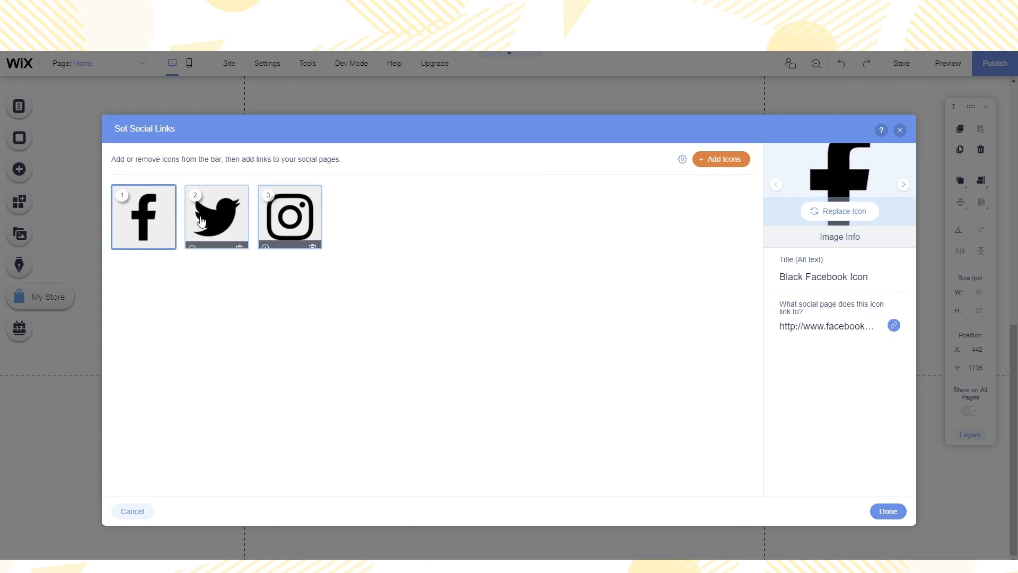
click(166, 243)
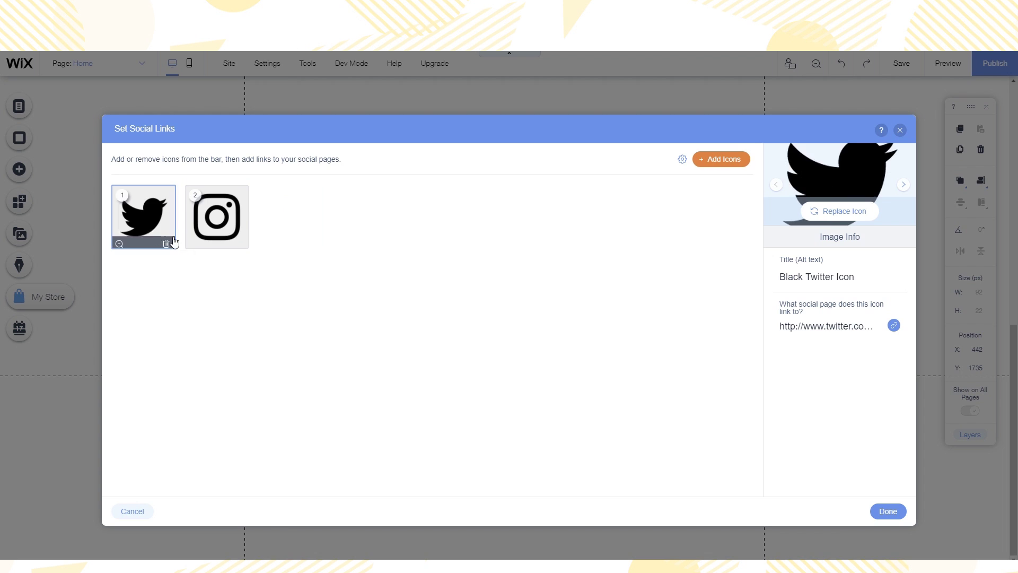
click(723, 159)
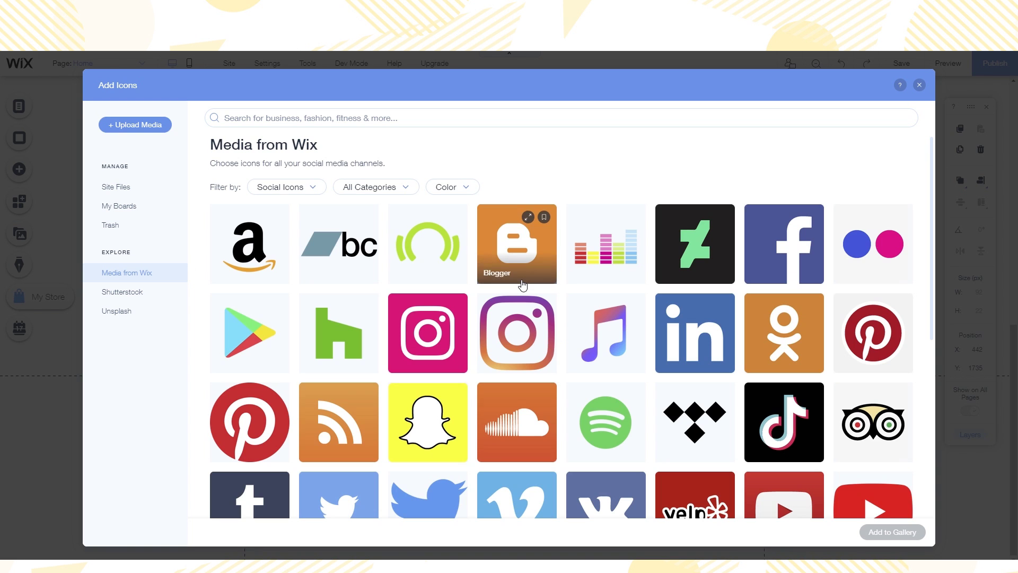
click(345, 118)
text(you)
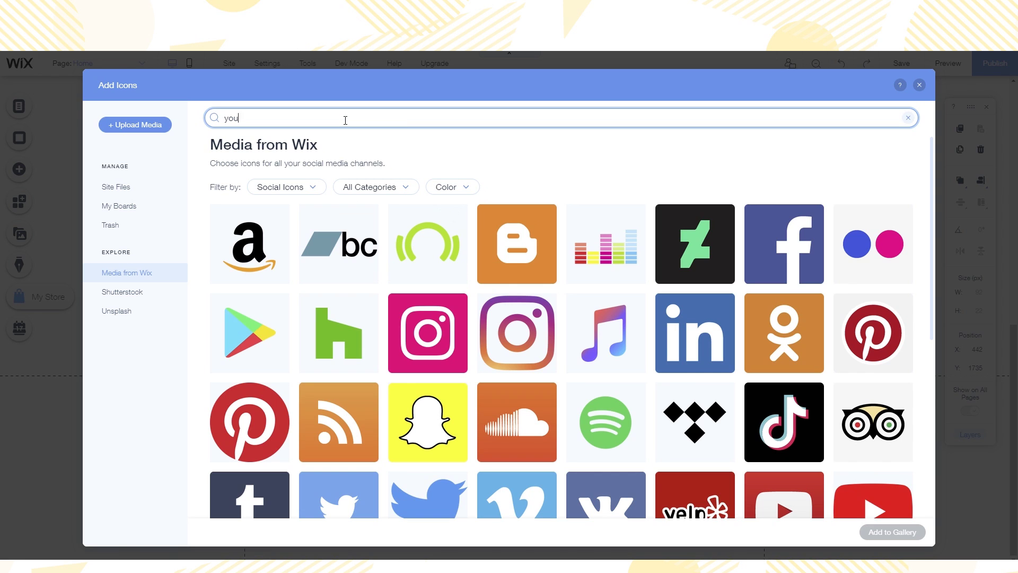
text(tube)
key(Return)
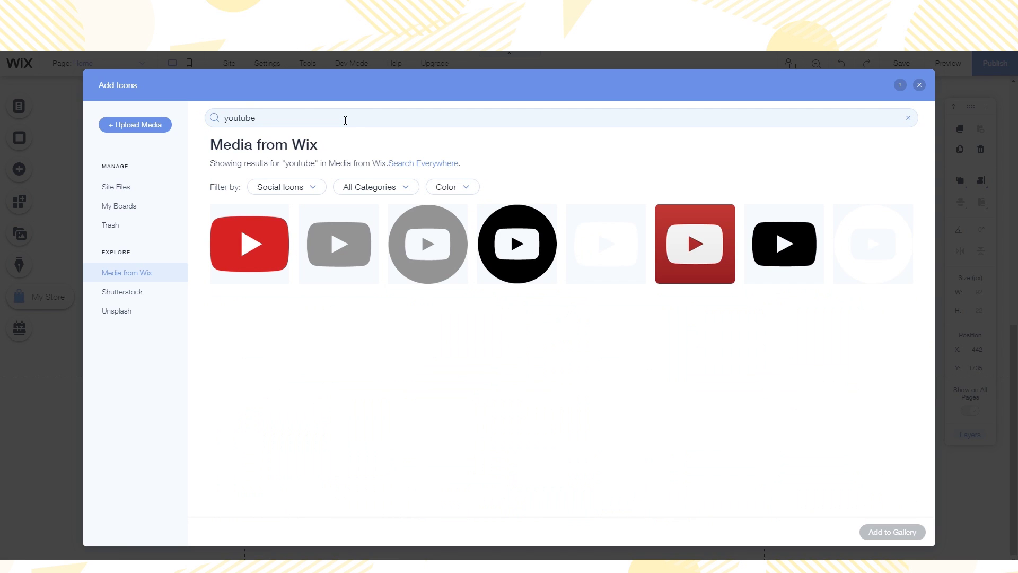
click(775, 230)
click(873, 529)
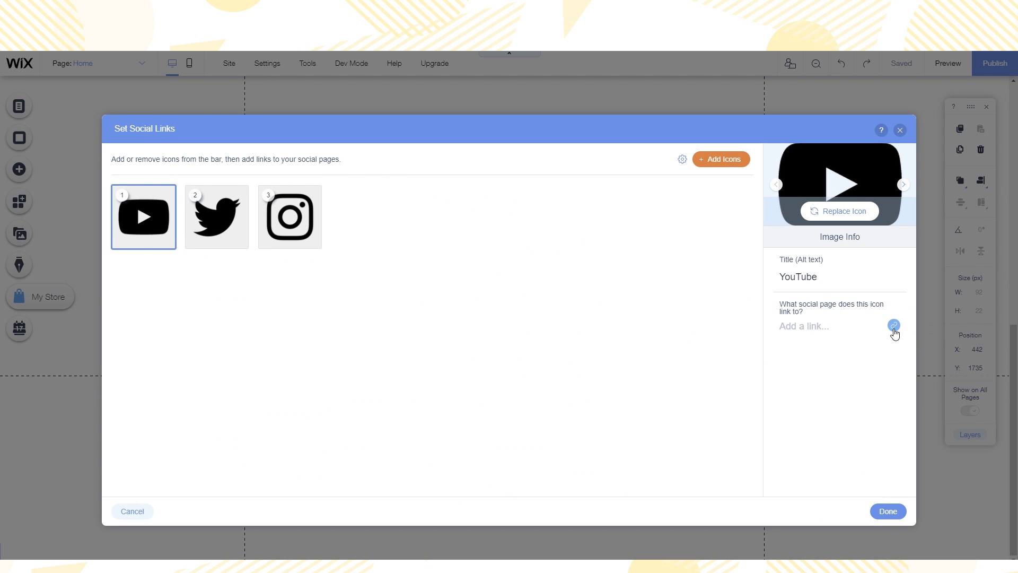
click(894, 325)
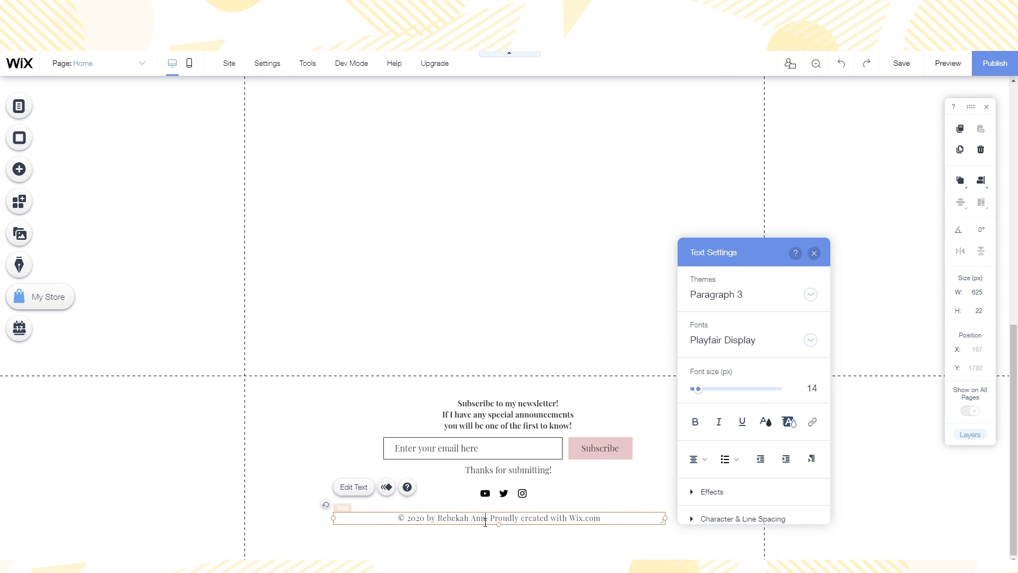
click(725, 427)
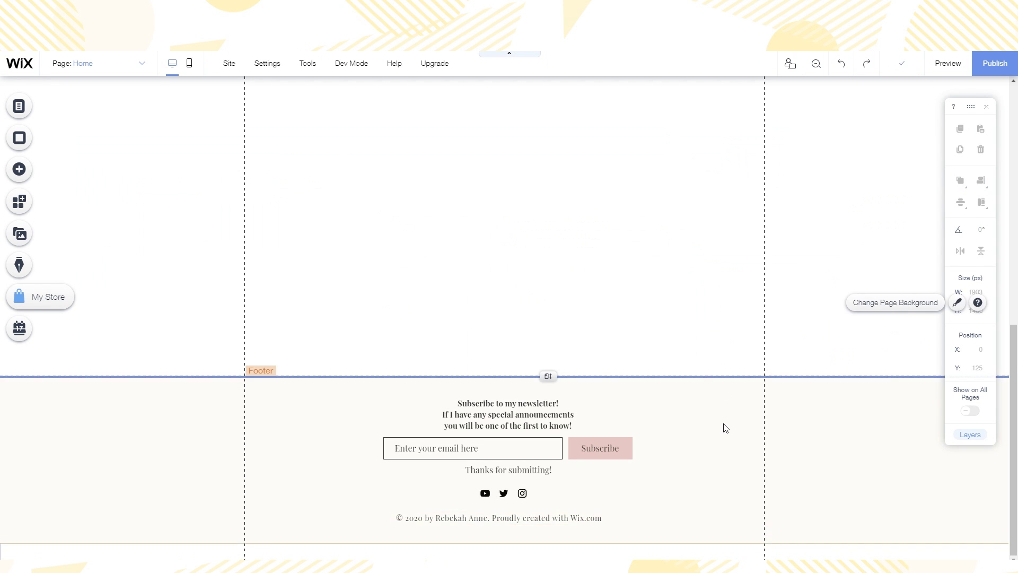
double_click(609, 518)
Delete the Wix credit from the copyright line, then add sakura 4.jpg to the section's right side
key(BackSpace)
click(19, 169)
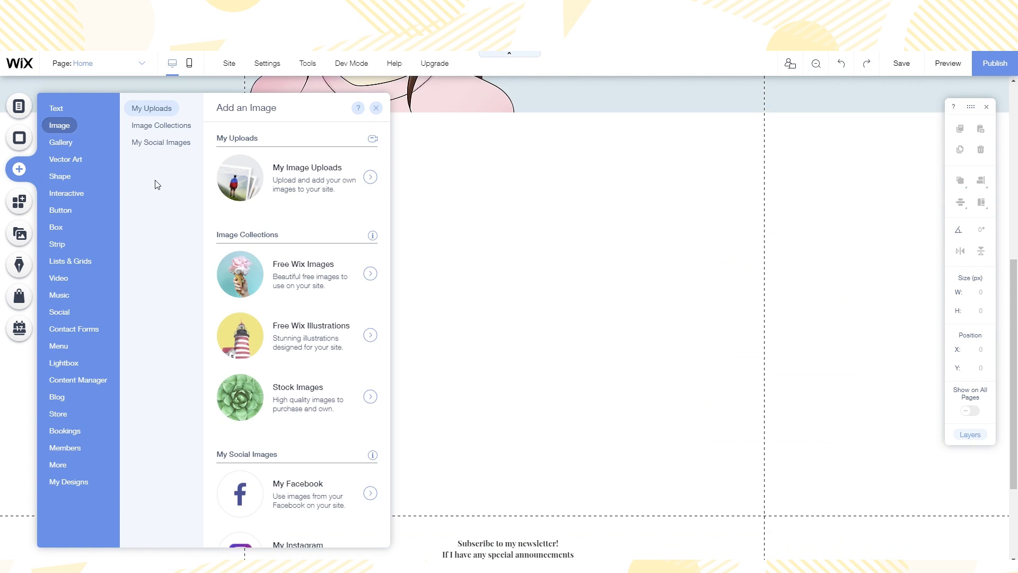
click(288, 169)
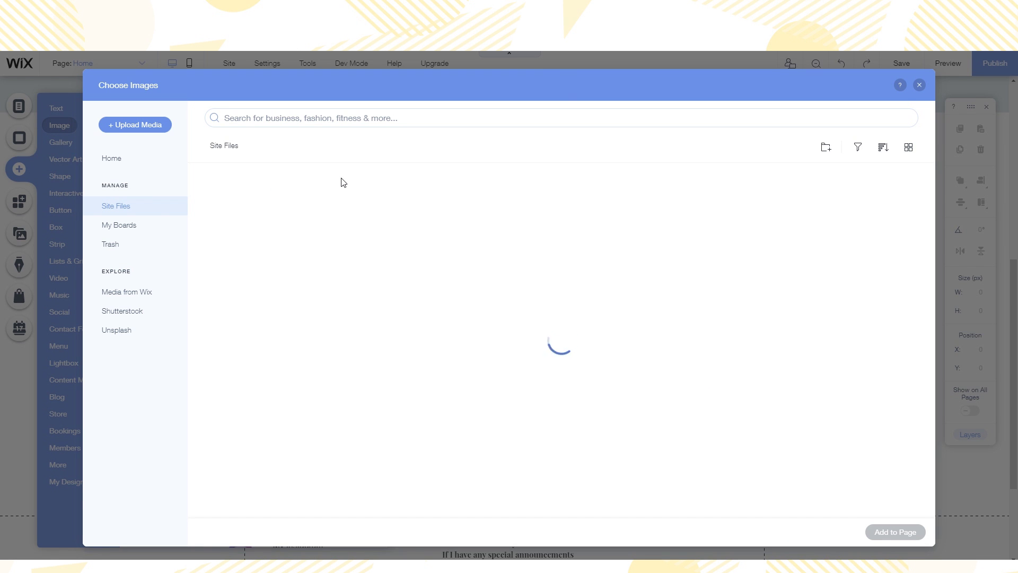
scroll(346, 183, down, 2)
click(519, 454)
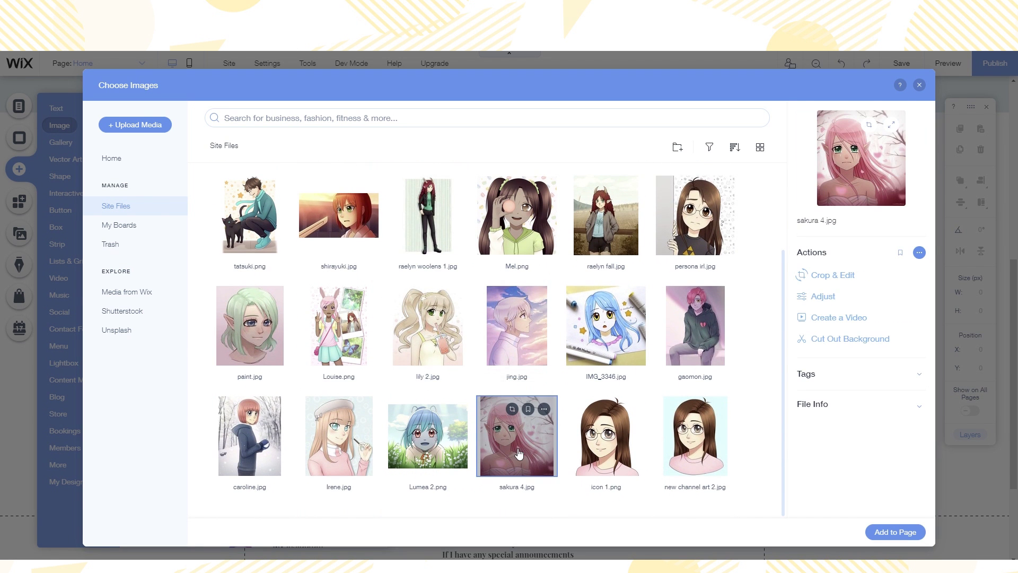
click(895, 532)
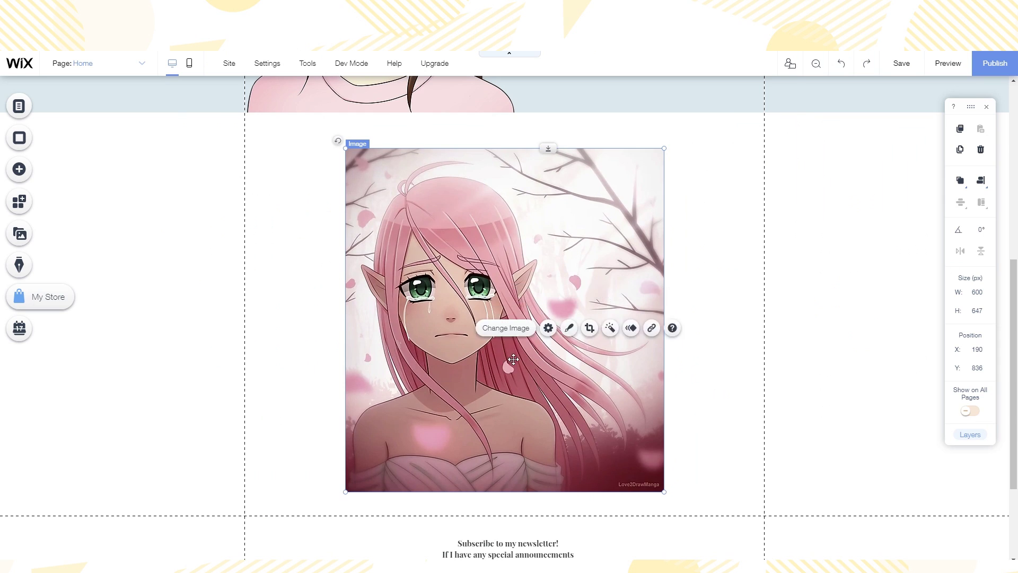
drag(507, 356, 599, 332)
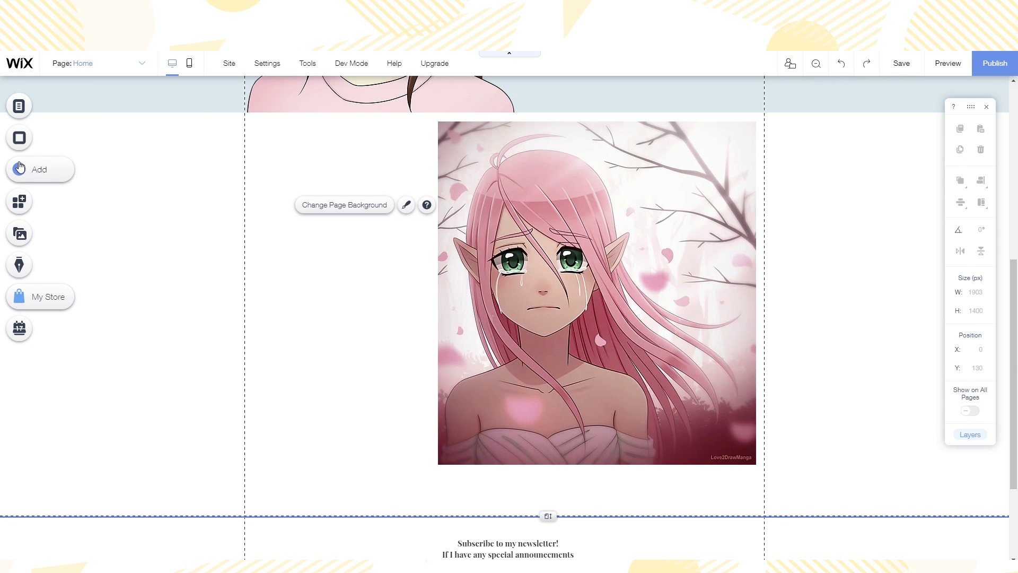
click(19, 169)
Add a hover box to the Home page, colour it light blue, and edit its text to 'My Art'
click(56, 227)
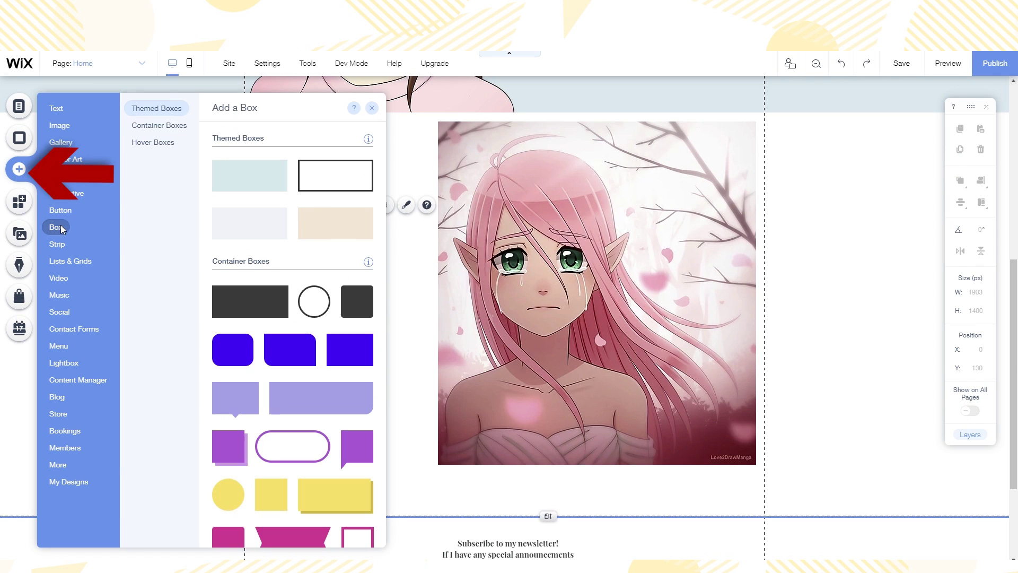
click(153, 142)
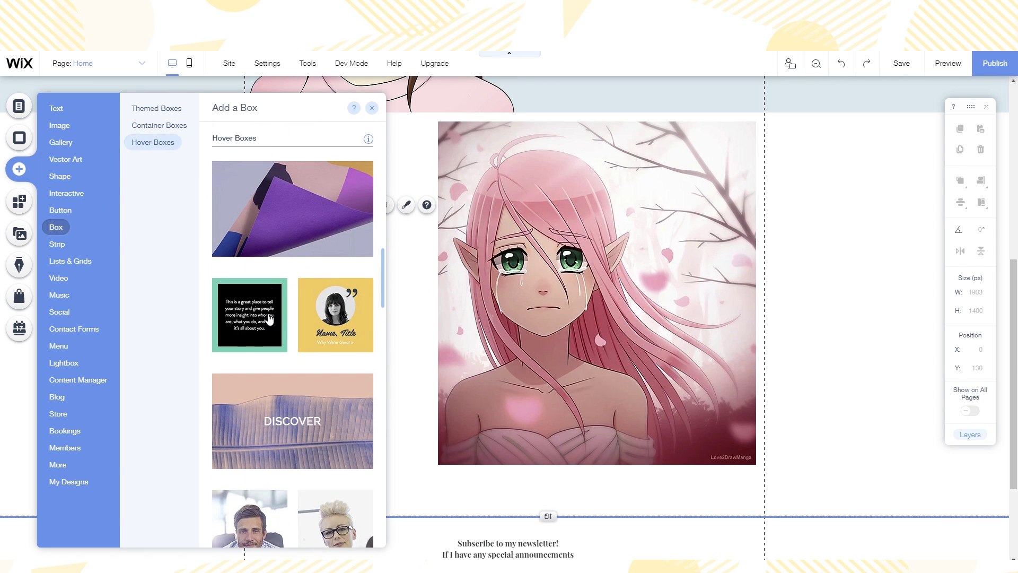
click(250, 314)
click(468, 216)
click(618, 226)
click(684, 290)
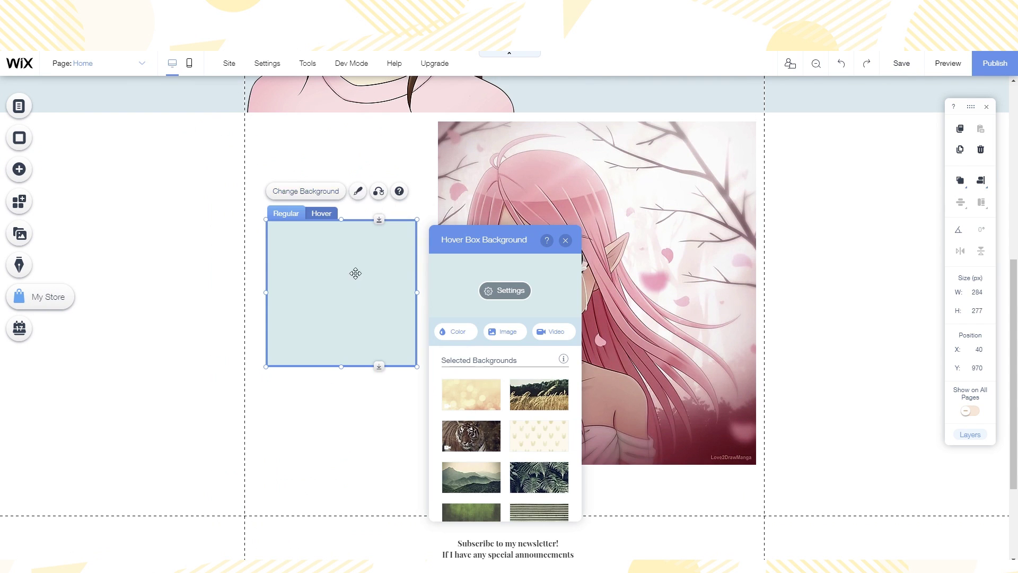
click(355, 191)
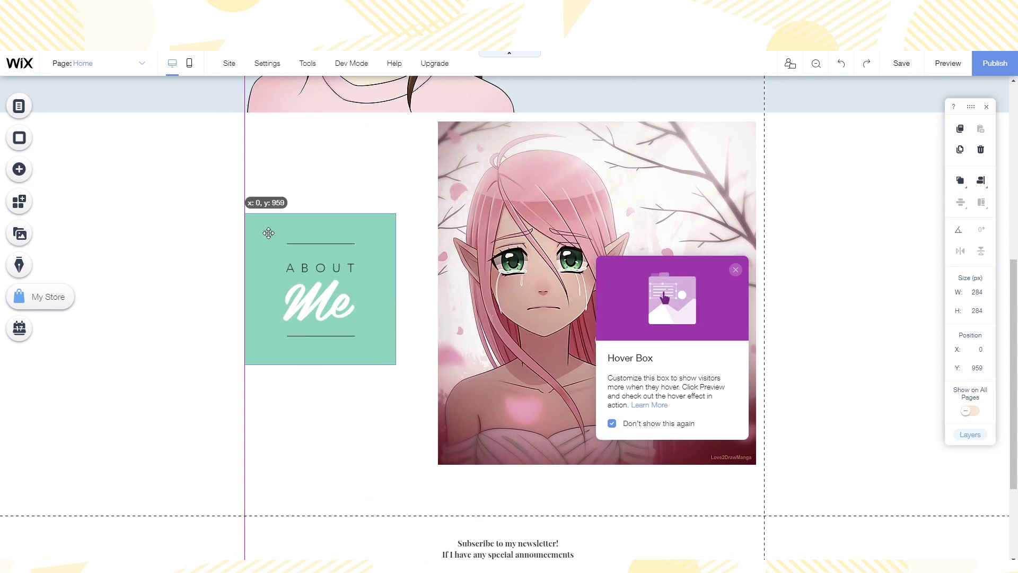
double_click(370, 280)
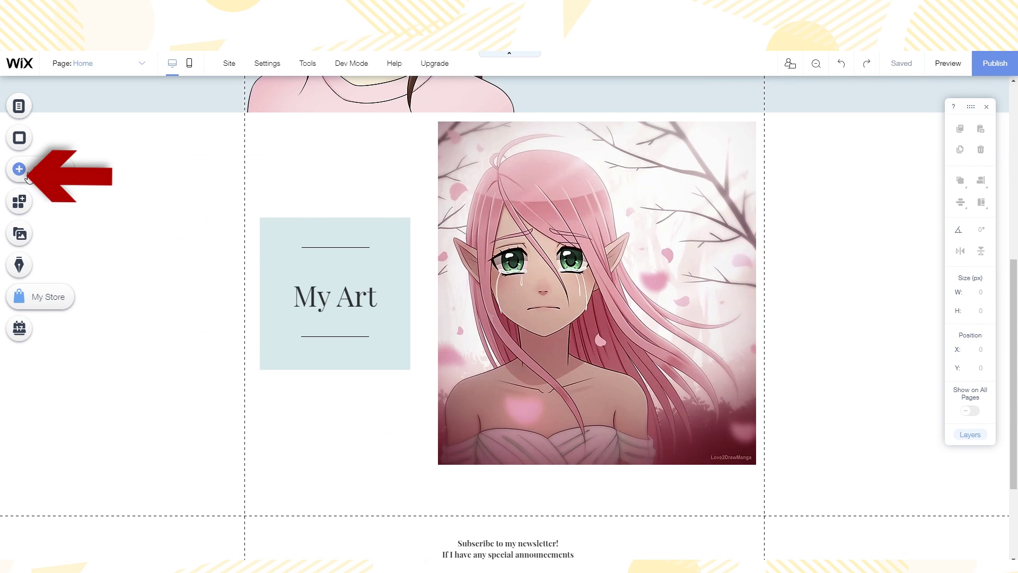
click(29, 177)
Add a themed button and place it below the My Art box
click(71, 210)
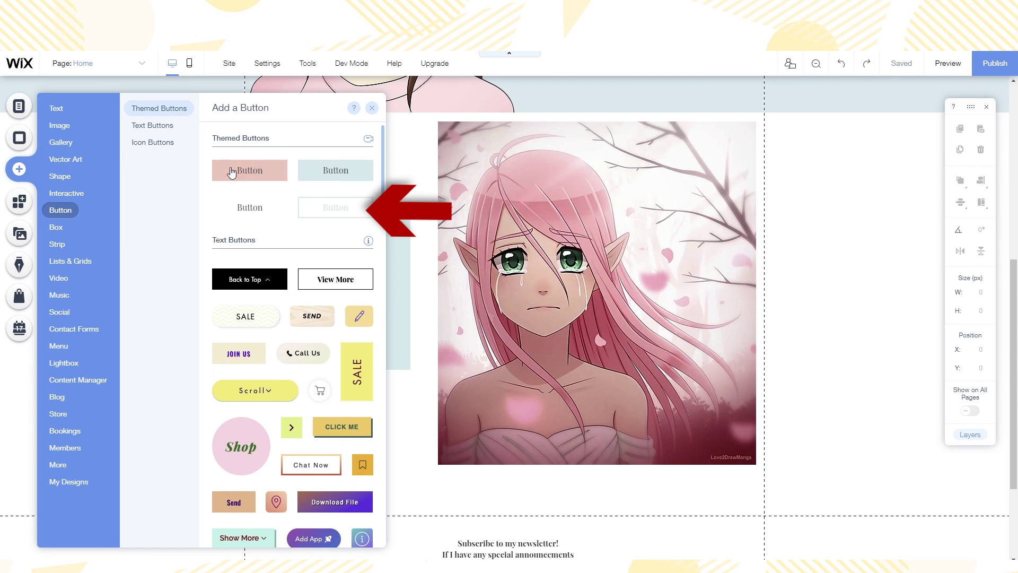
click(333, 206)
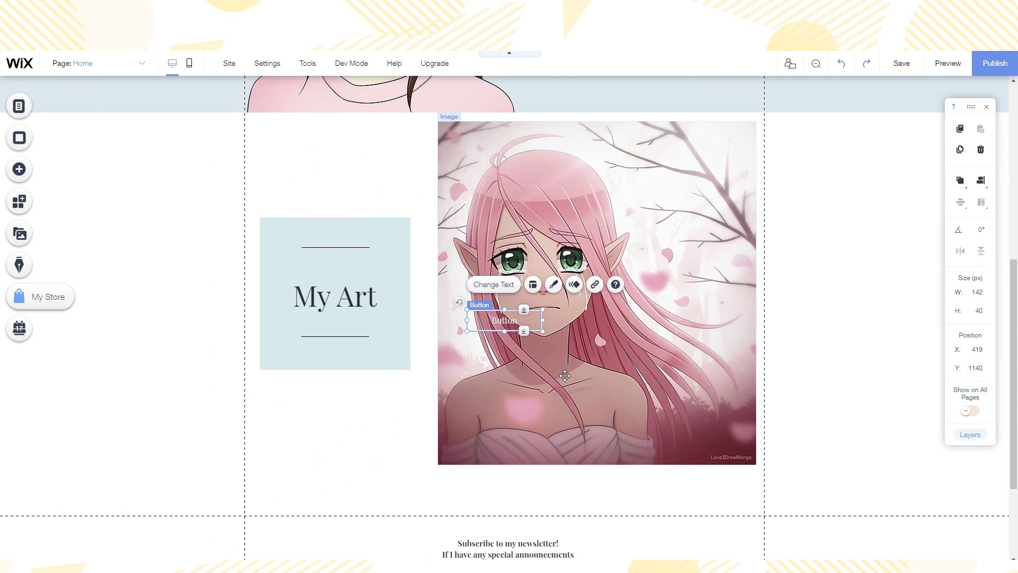
drag(515, 326, 329, 395)
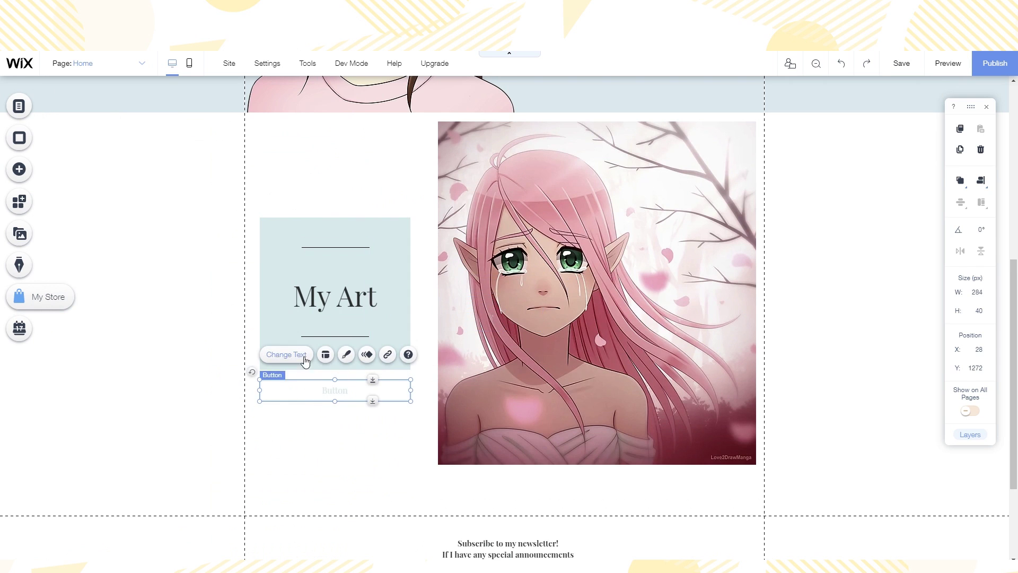
click(347, 354)
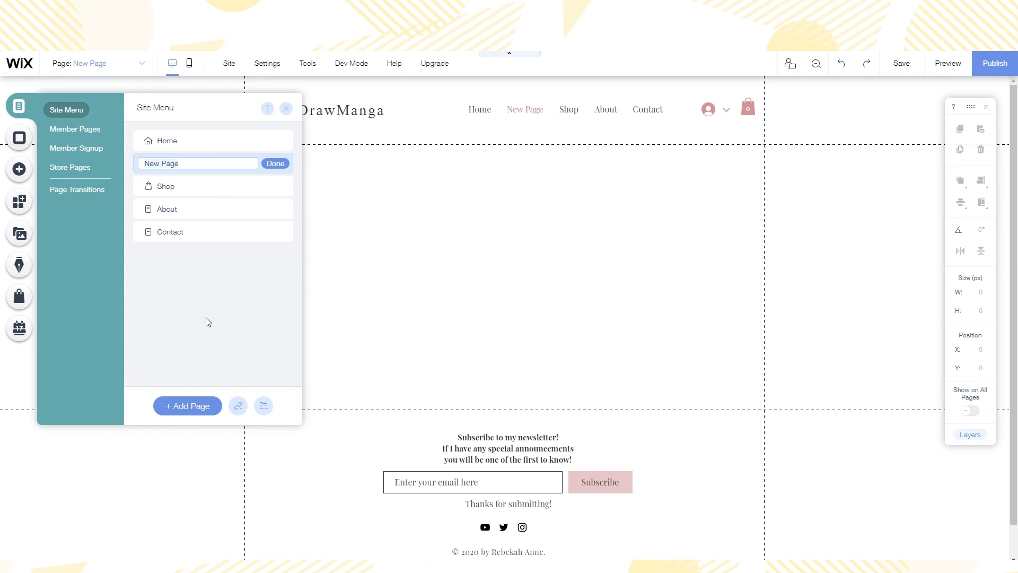
Rename the New Page to Gallery
key(BackSpace)
text(Gallery)
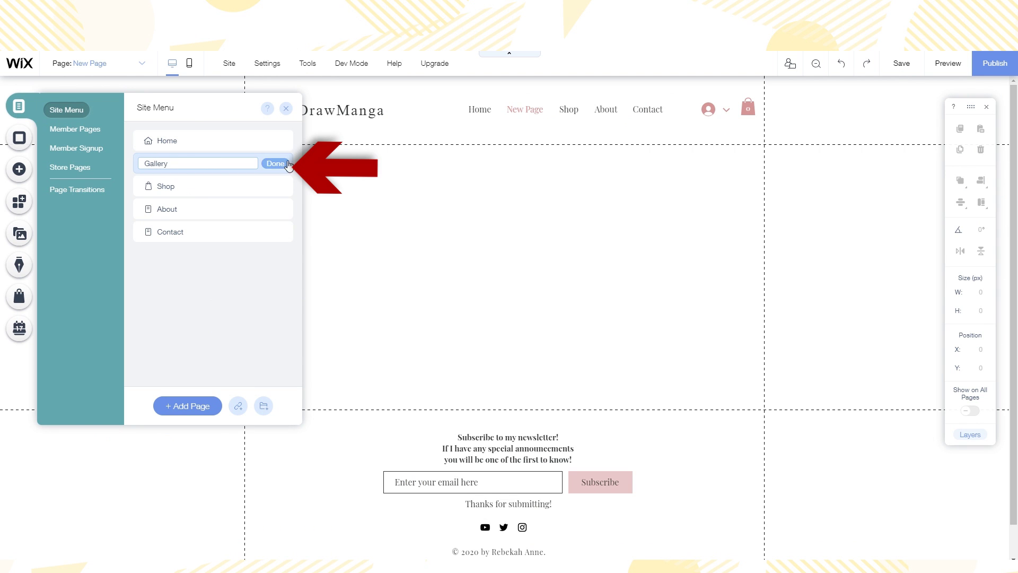
click(275, 163)
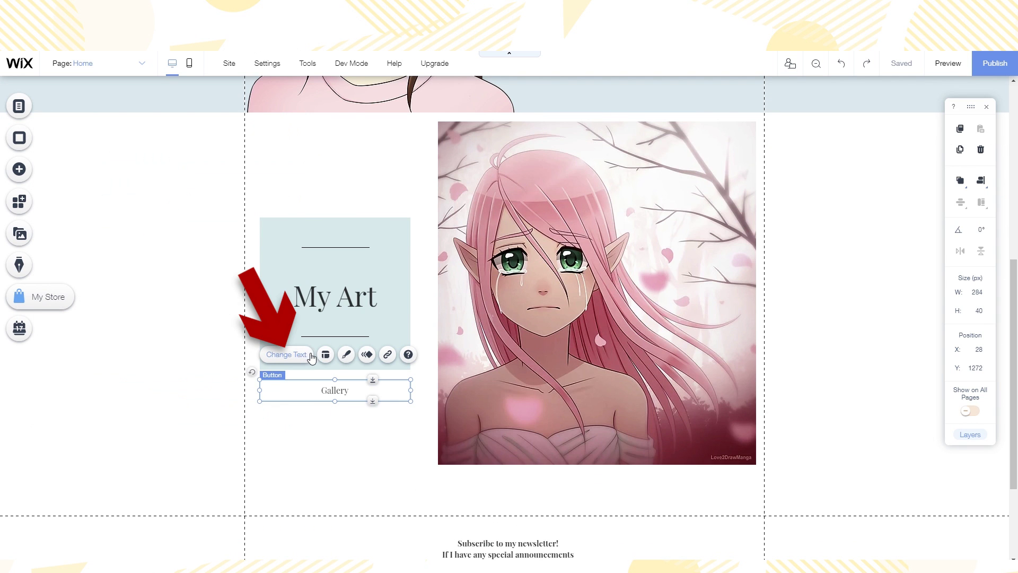
Link the button to the Gallery page
click(309, 355)
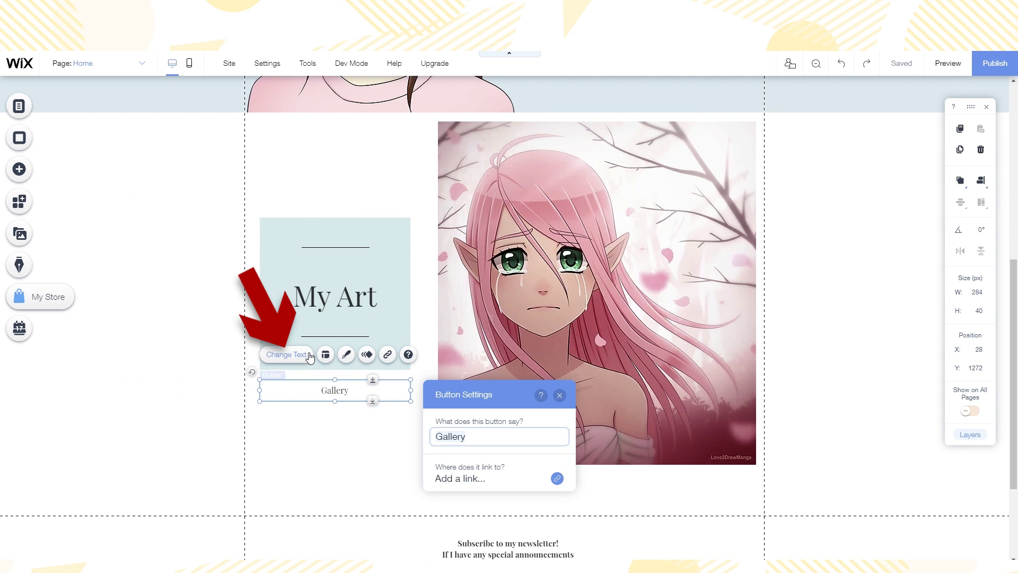
click(557, 479)
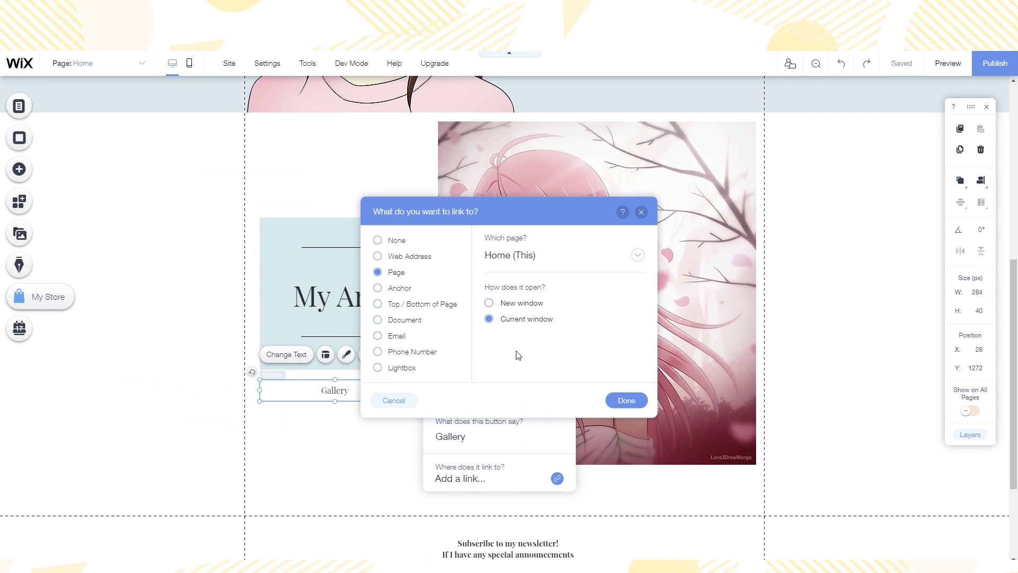
click(623, 268)
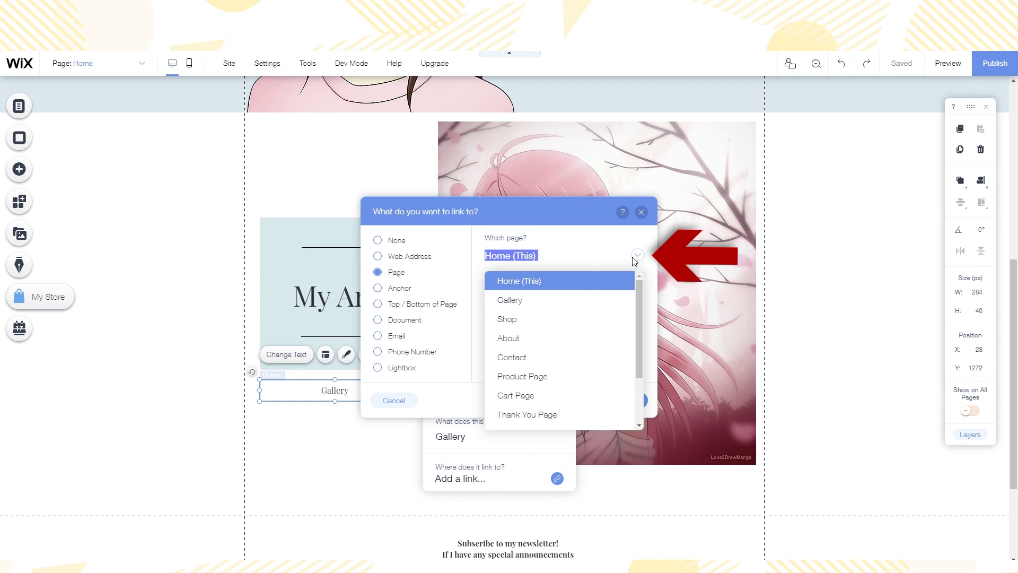
click(536, 300)
click(626, 404)
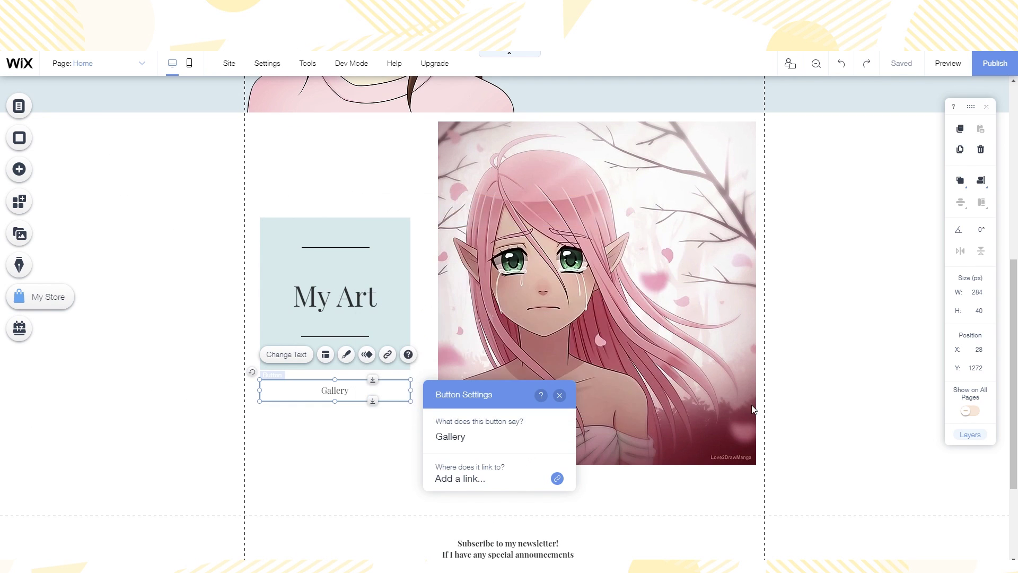
click(874, 423)
Drag the footer down to lengthen the Home page, then place a YouTube video player below
scroll(871, 422, down, 5)
drag(553, 377, 553, 554)
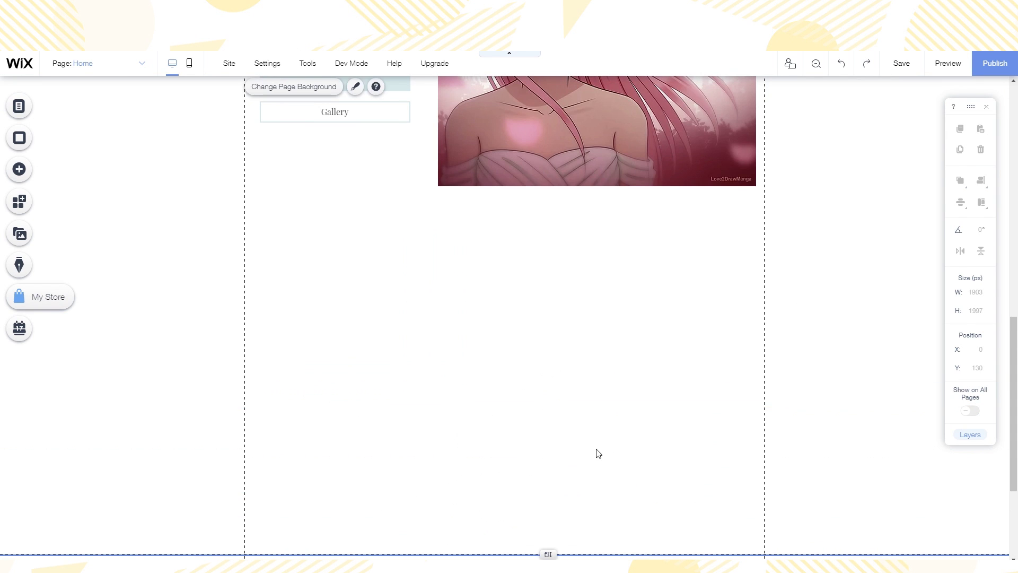
scroll(837, 248, down, 3)
drag(552, 376, 552, 542)
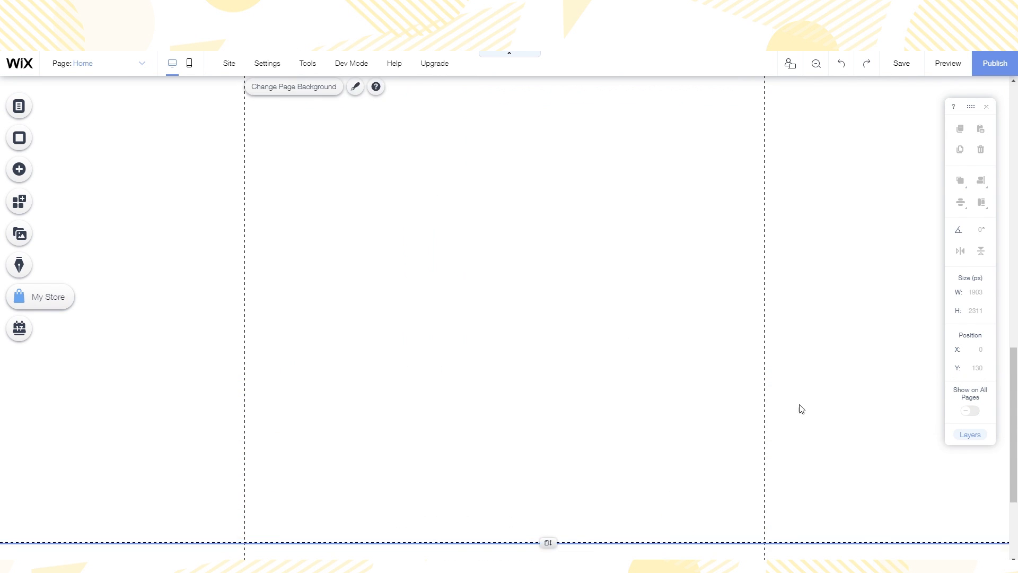
scroll(859, 353, up, 5)
click(25, 170)
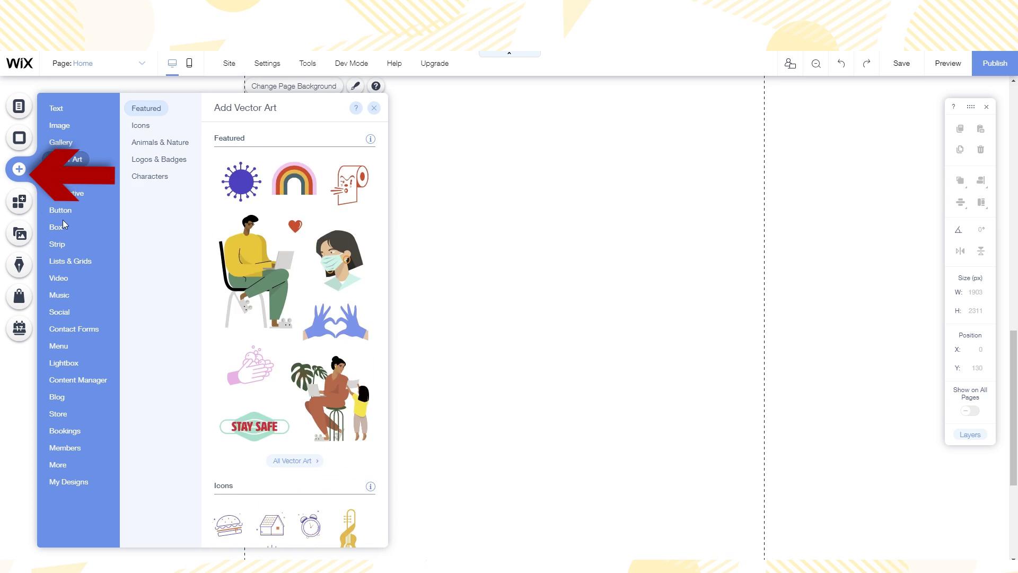
click(59, 279)
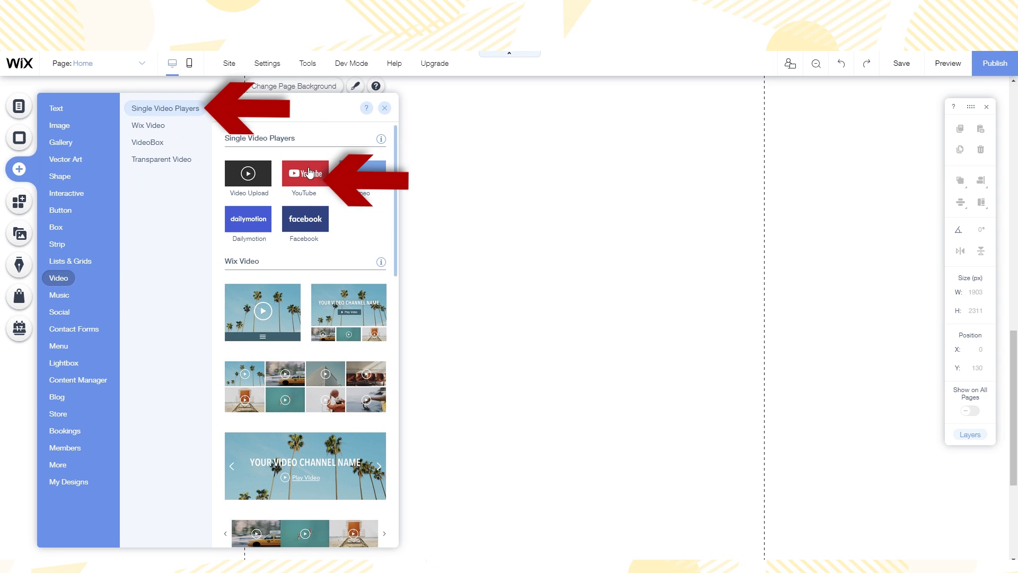
click(306, 173)
drag(420, 337, 452, 310)
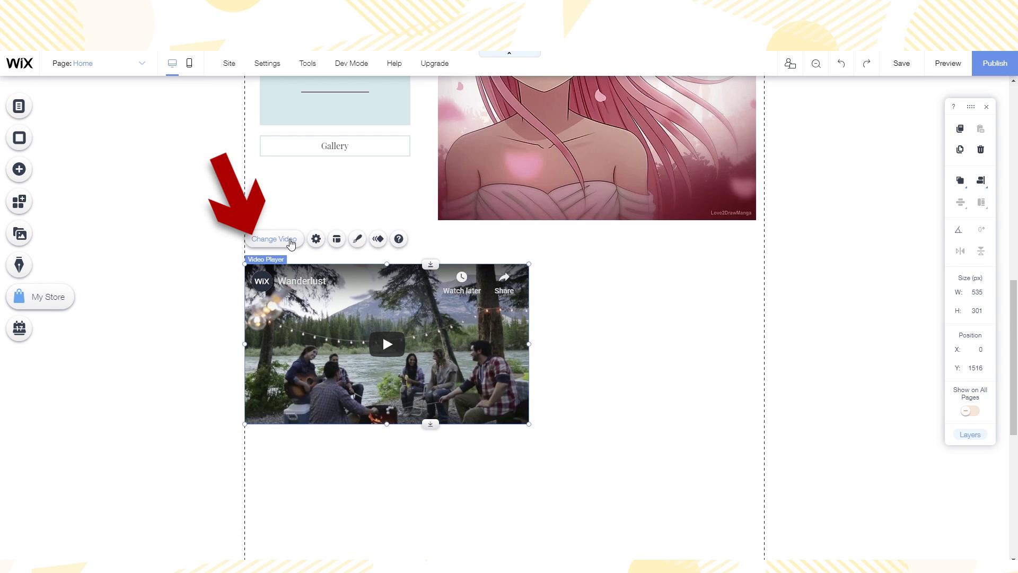
Search YouTube for 'love2drawmanga' and load the first result into the player
click(274, 238)
click(631, 215)
text(love2drawmanga)
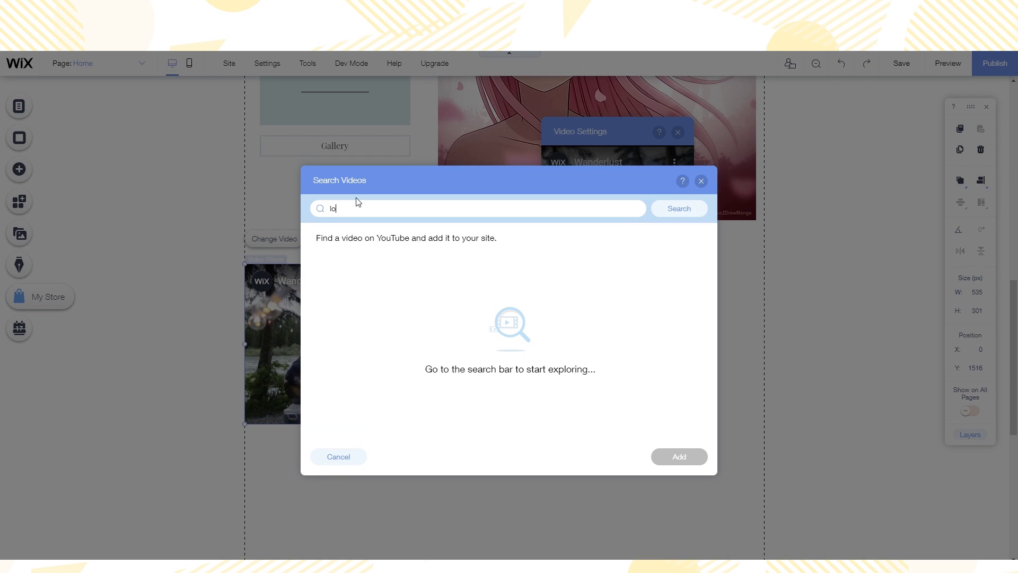
key(Return)
click(391, 285)
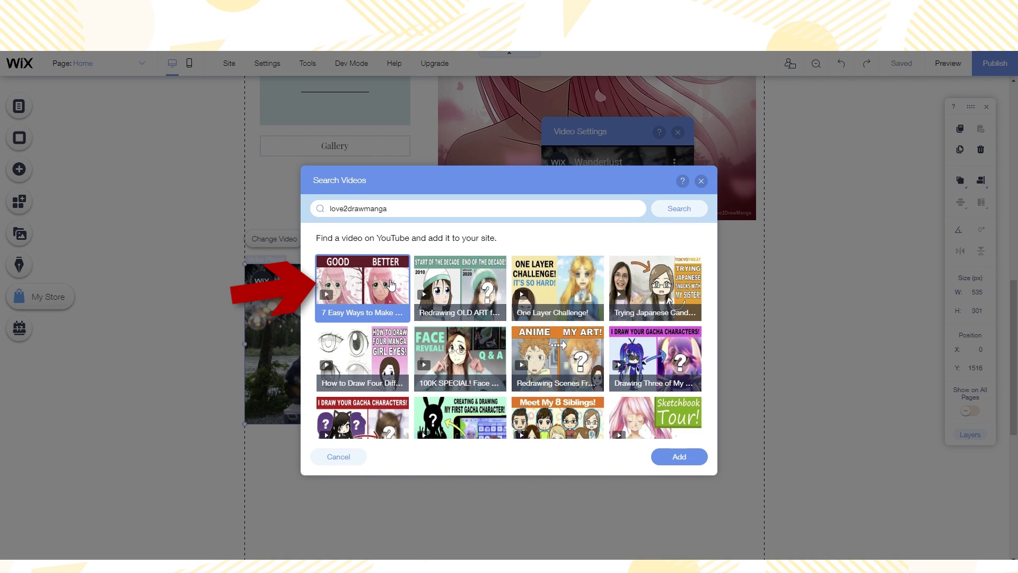
click(678, 457)
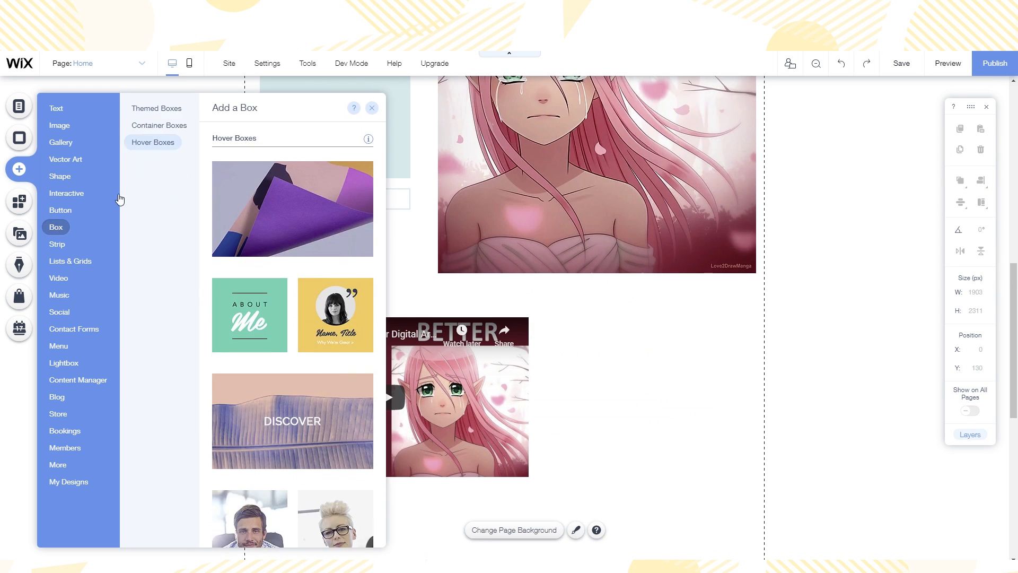
Place an About Me hover box beside the video and change its text to 'YouTube' at 43 px in a new font
drag(244, 322, 635, 409)
double_click(635, 409)
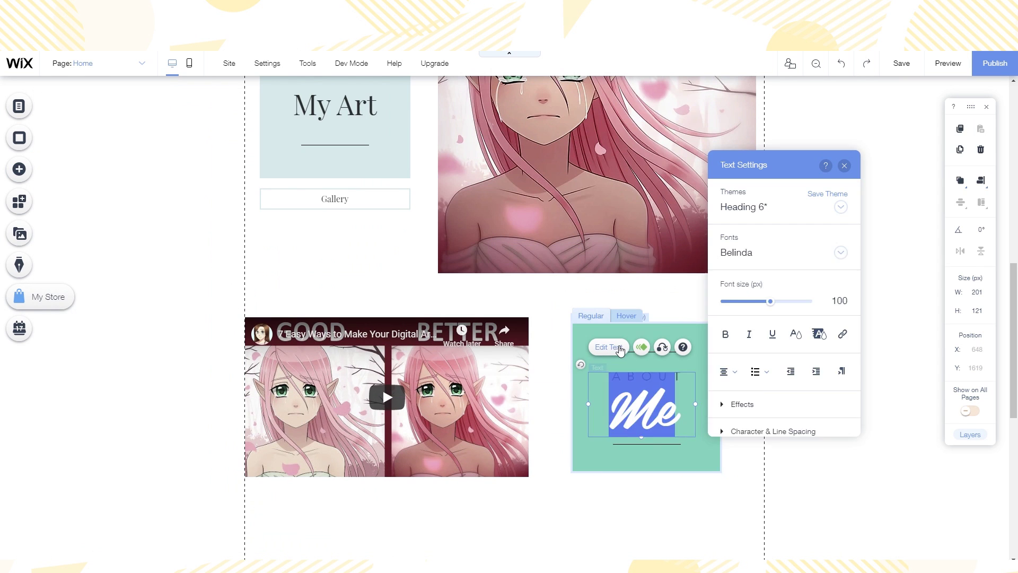
click(758, 247)
click(739, 341)
text(YouTube)
drag(770, 236, 748, 237)
click(642, 340)
Make the box pink, nudge it lower, and begin editing its hover-state text
click(636, 296)
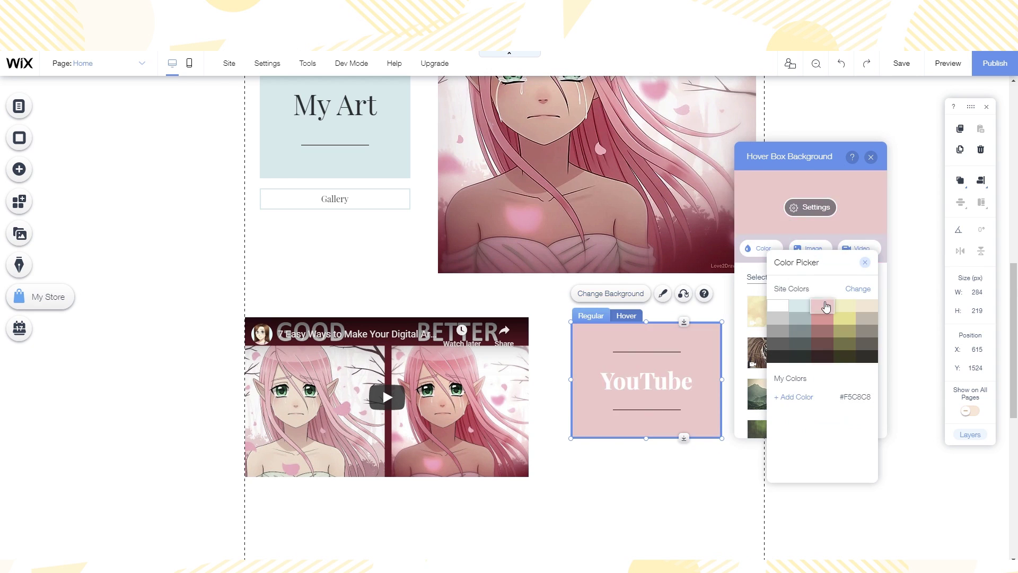
drag(646, 379, 645, 397)
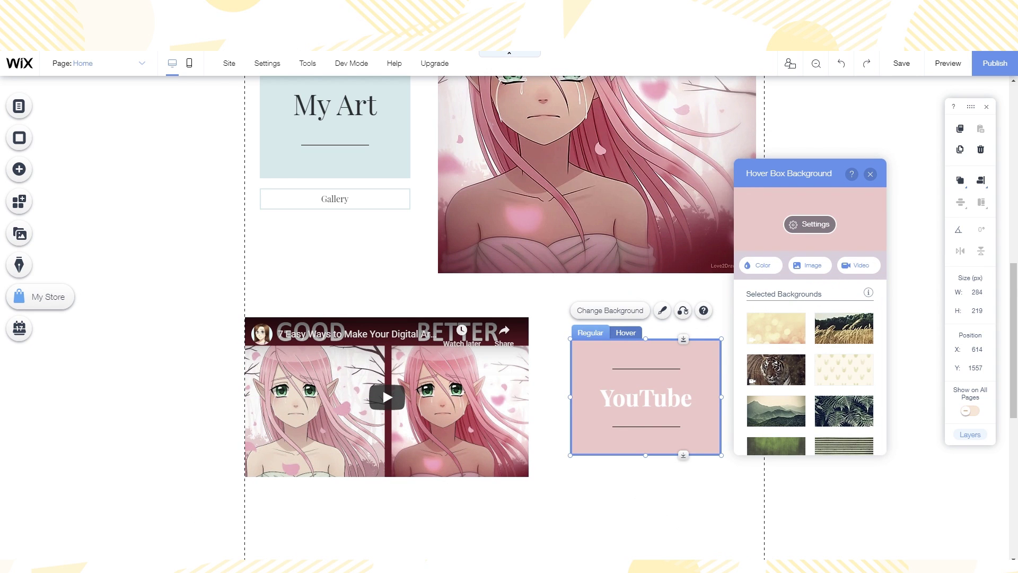
click(625, 332)
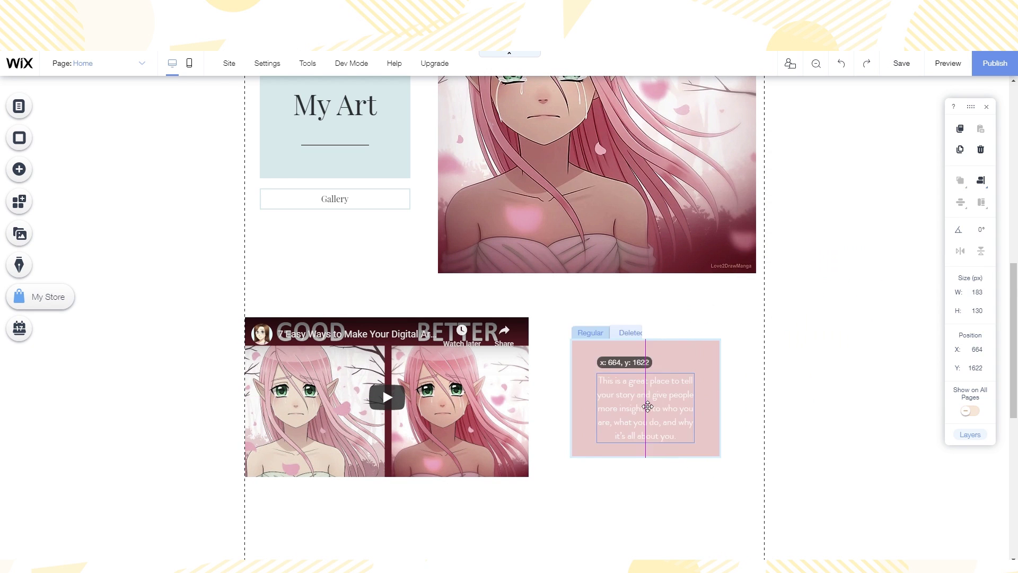
click(615, 338)
click(565, 251)
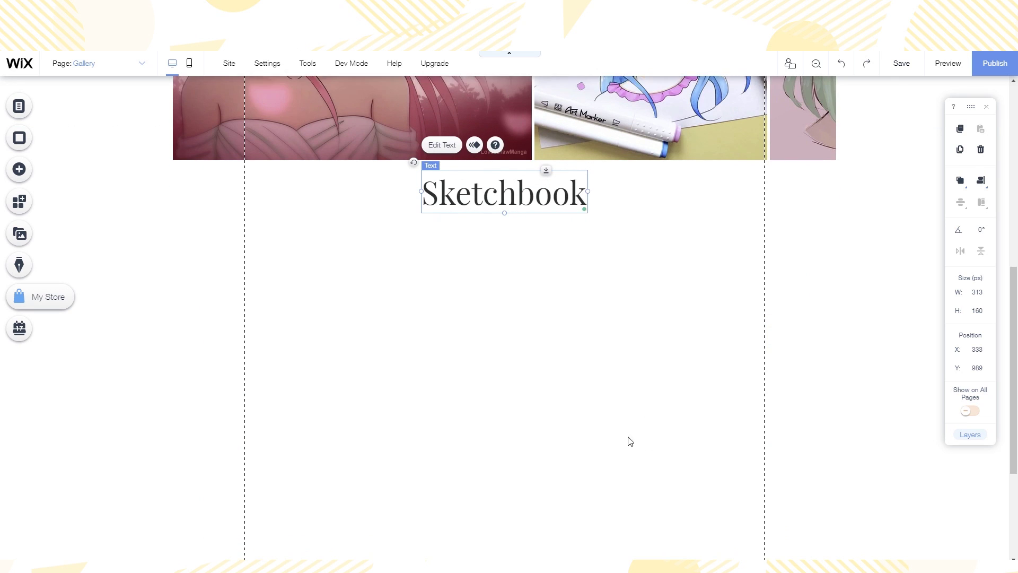
Bring up the Add elements panel for the Gallery page
click(19, 171)
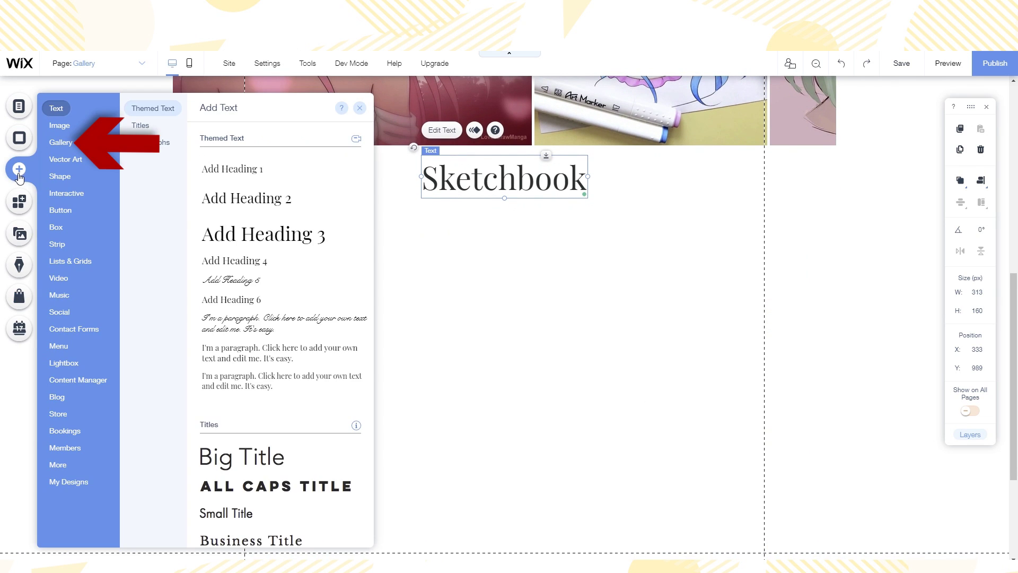
Place a Collage Pro Gallery under the Sketchbook heading and open its settings
click(60, 143)
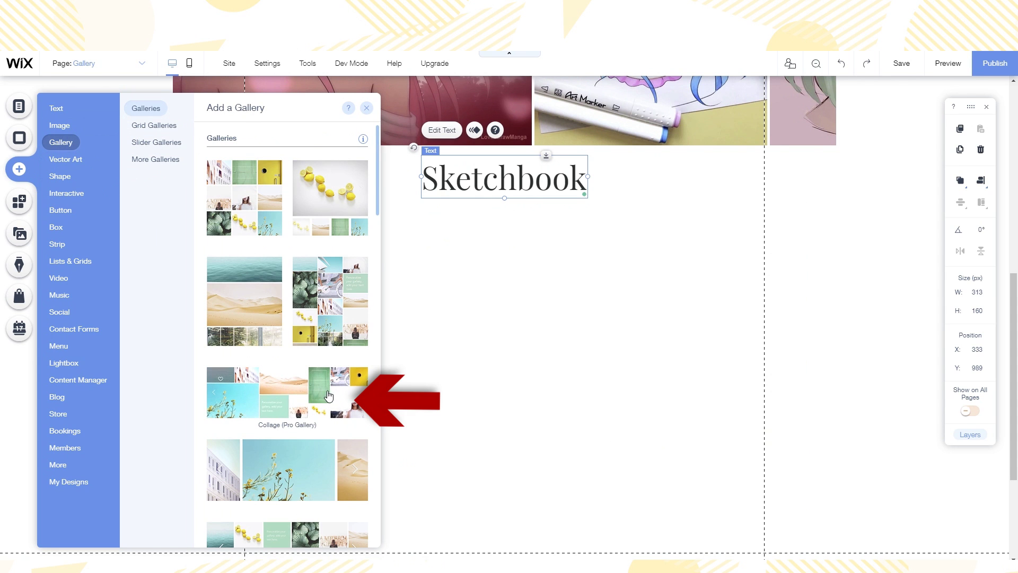
click(329, 395)
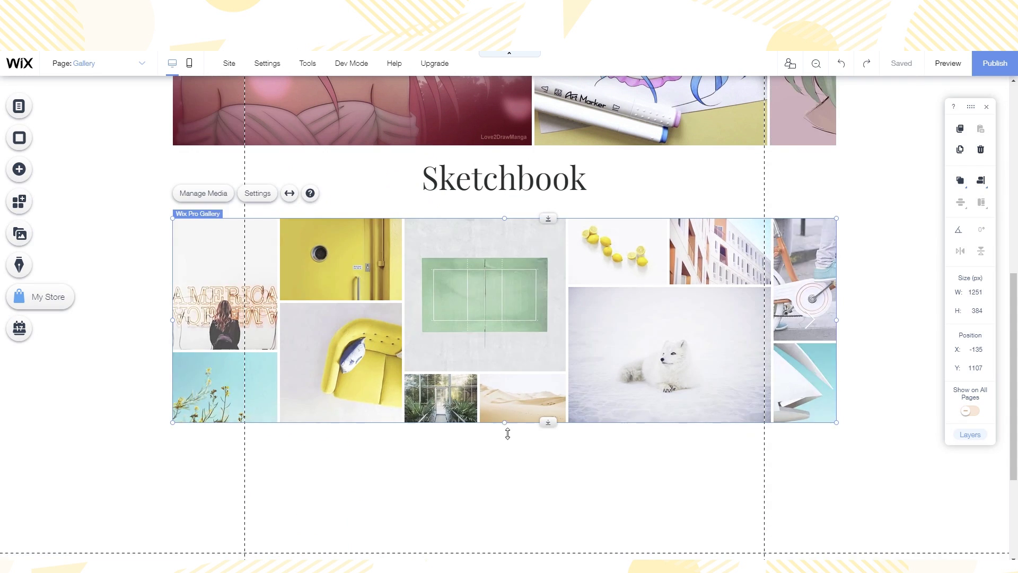
drag(484, 420, 480, 410)
click(257, 184)
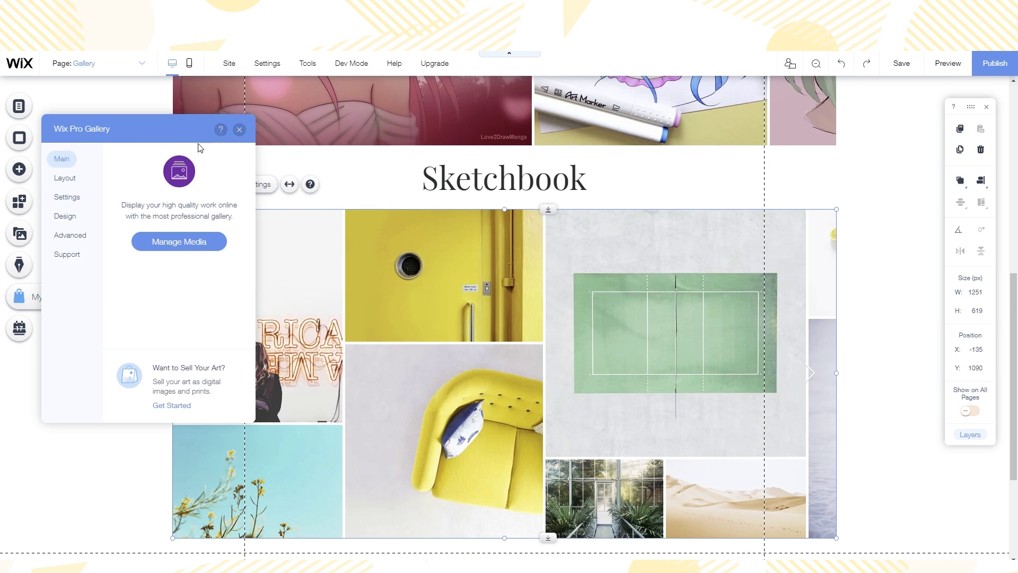
click(237, 129)
Add the uploaded sketchbook drawings to the gallery and delete the 13 stock photos
click(215, 185)
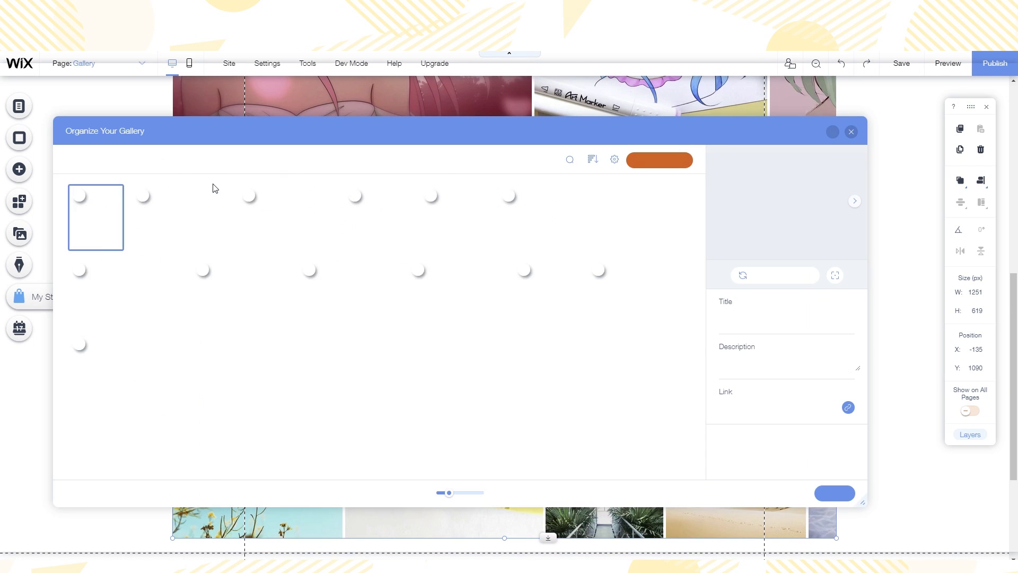
click(671, 169)
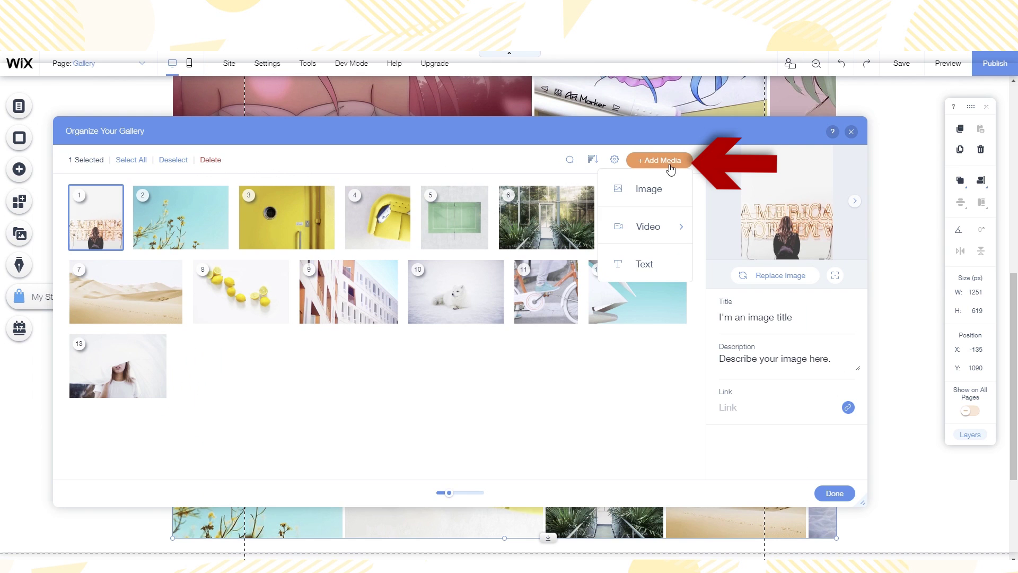
click(653, 192)
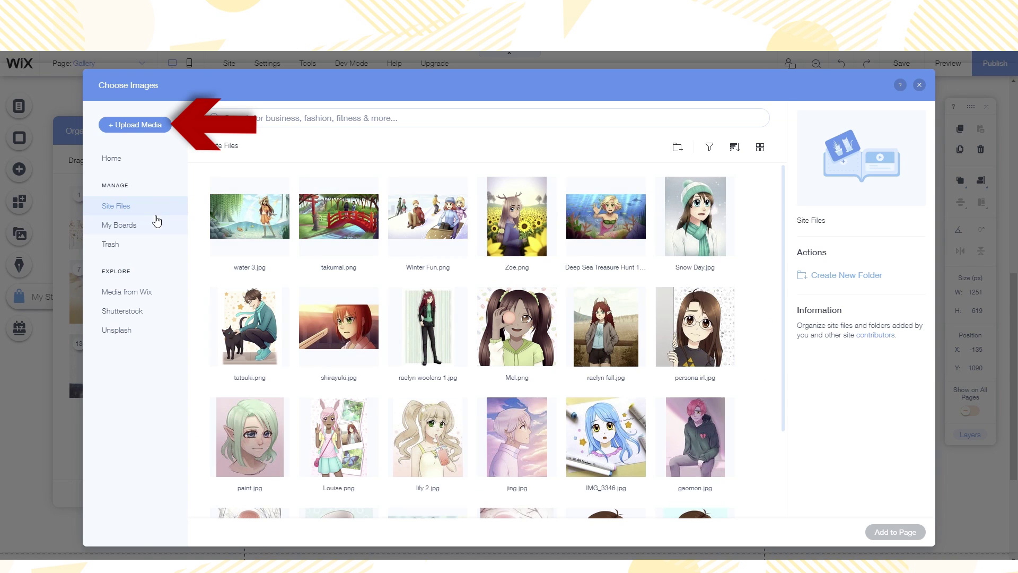
click(147, 126)
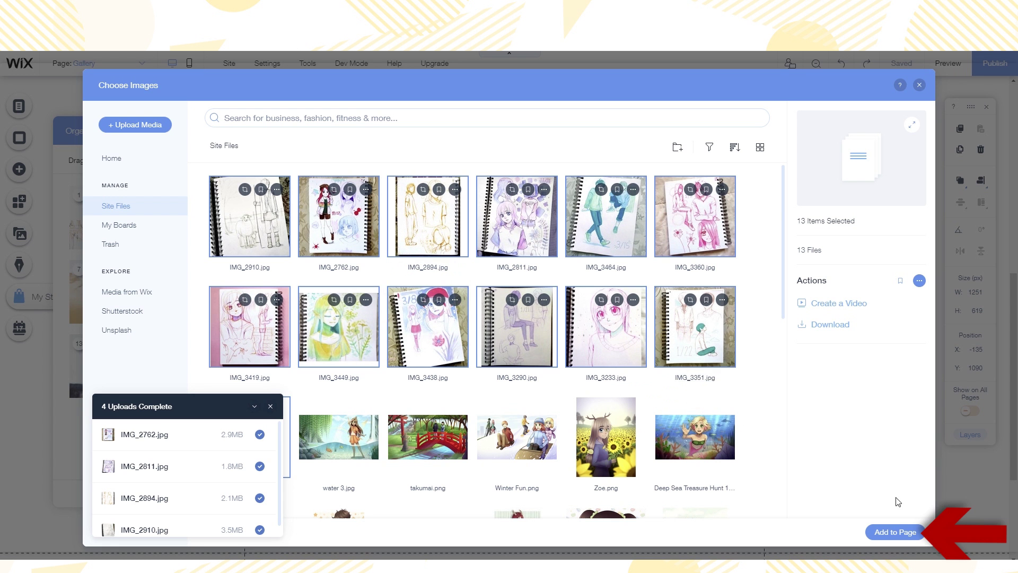
click(902, 533)
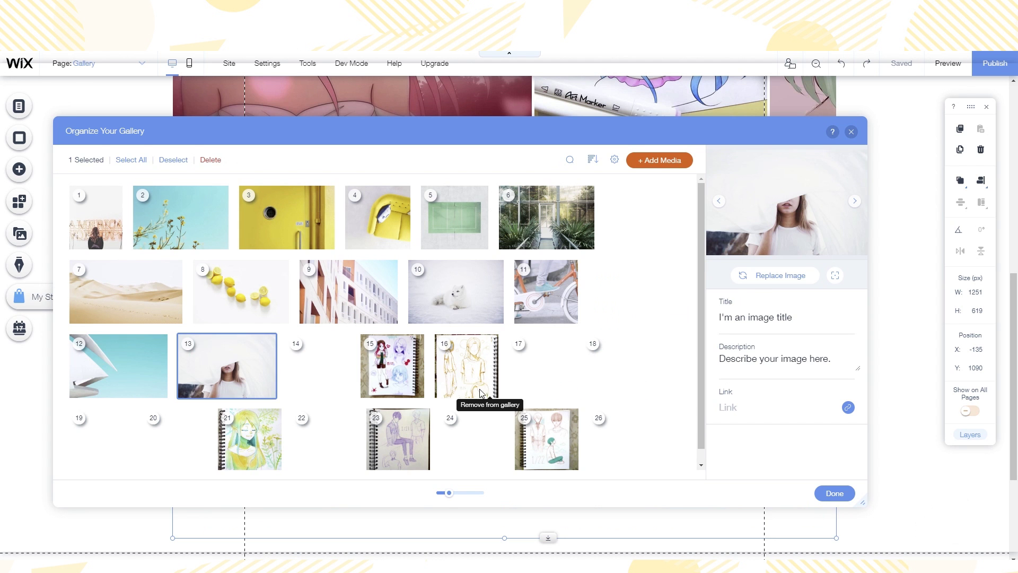
shift+click(114, 241)
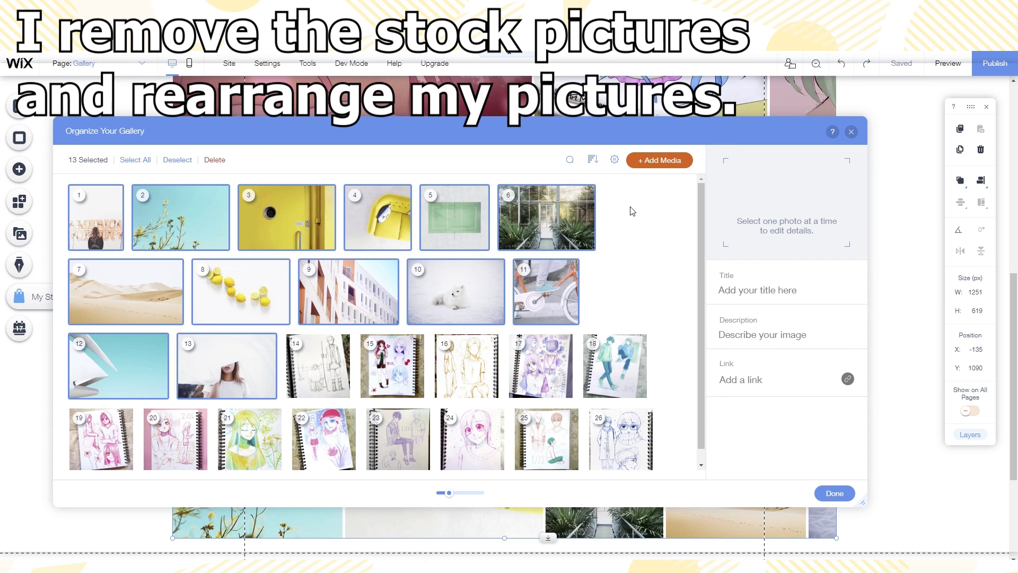
click(214, 160)
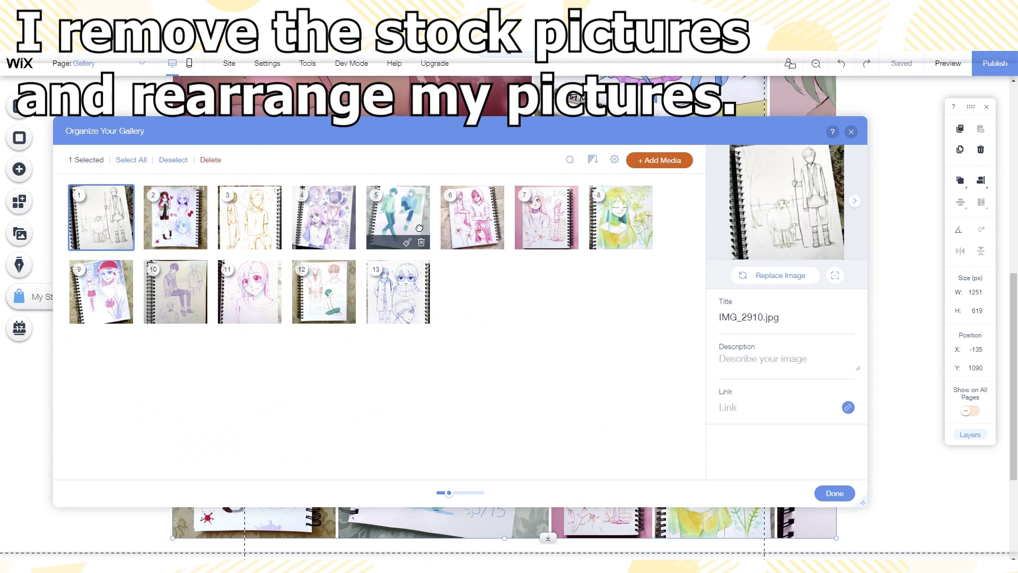
Reorder the drawings, moving the teal and pink ones to the front, and apply the gallery
drag(398, 218, 101, 217)
drag(472, 217, 175, 217)
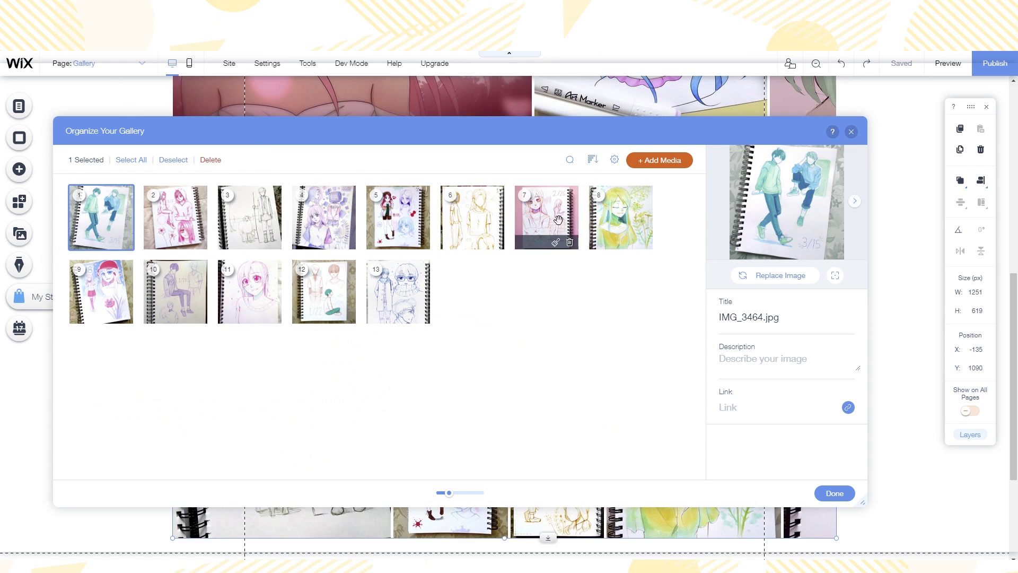
drag(546, 217, 250, 217)
drag(323, 217, 398, 217)
drag(100, 291, 403, 212)
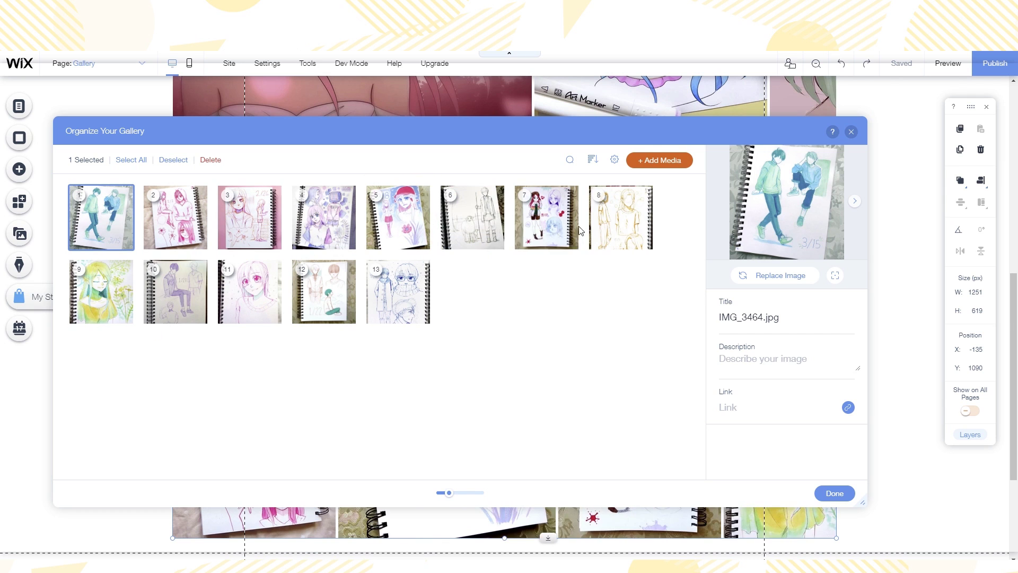
mouse_move(175, 291)
mouse_down()
mouse_move(432, 302)
mouse_move(424, 321)
mouse_up()
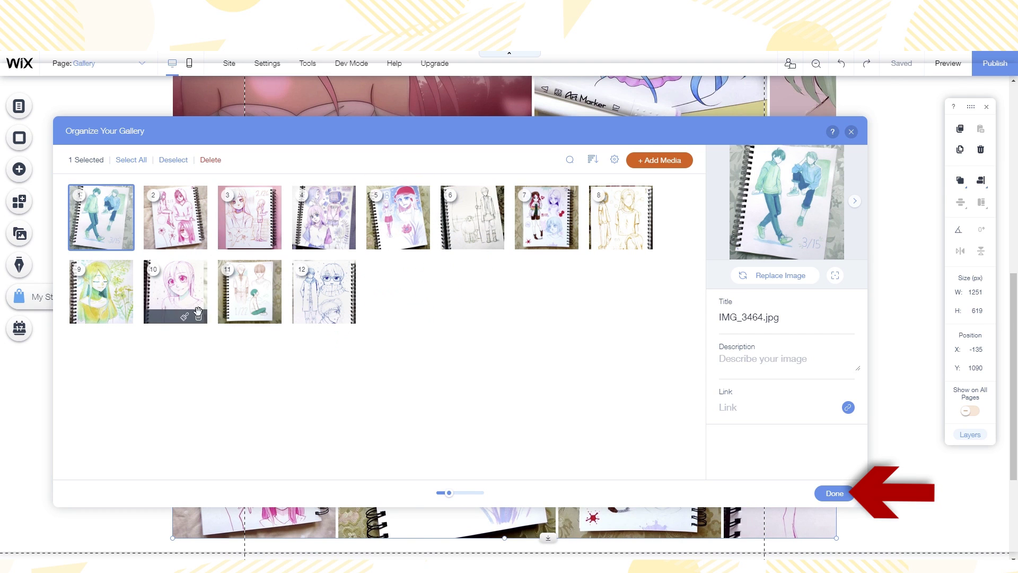
click(845, 495)
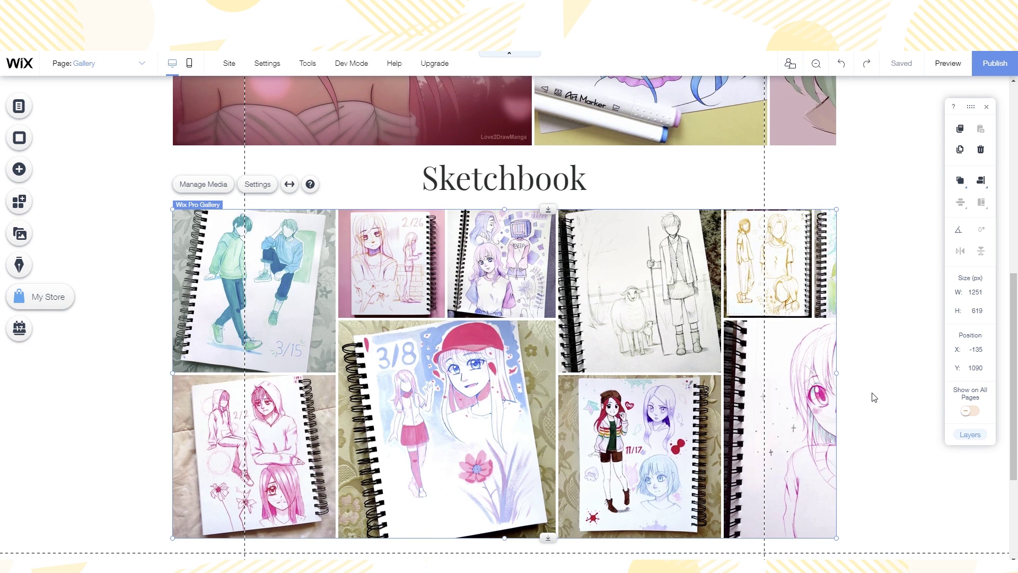
Scroll down the Shop page to view the three $12.00 prints
scroll(874, 397, down, 1)
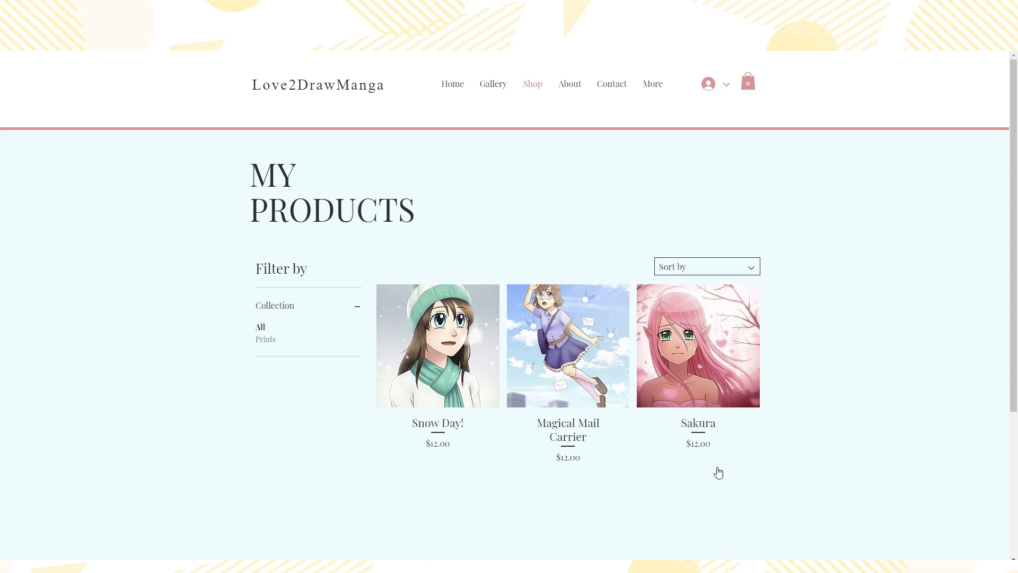
Open the Sakura product page and view its second product photo
click(713, 358)
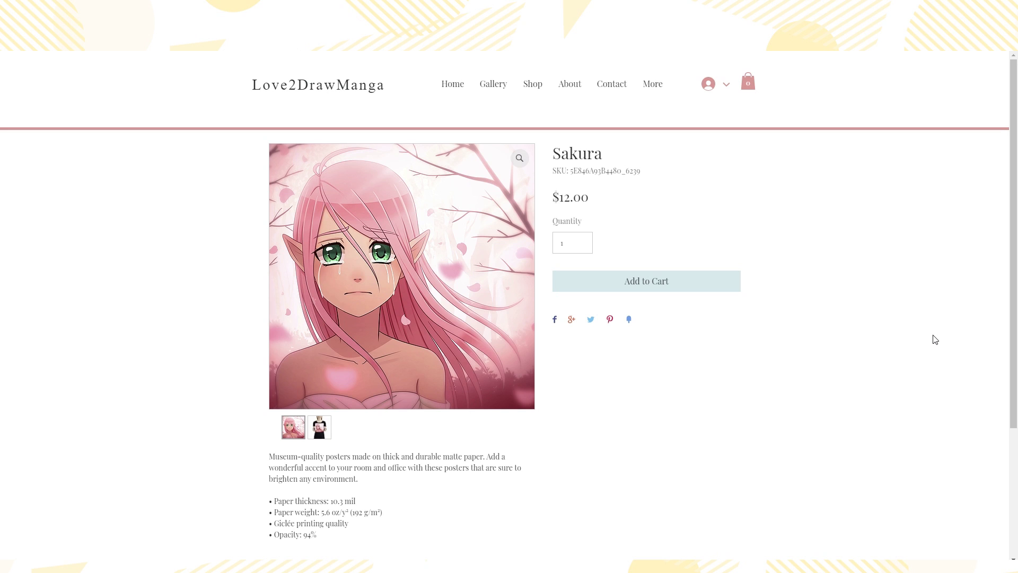
scroll(936, 340, down, 1)
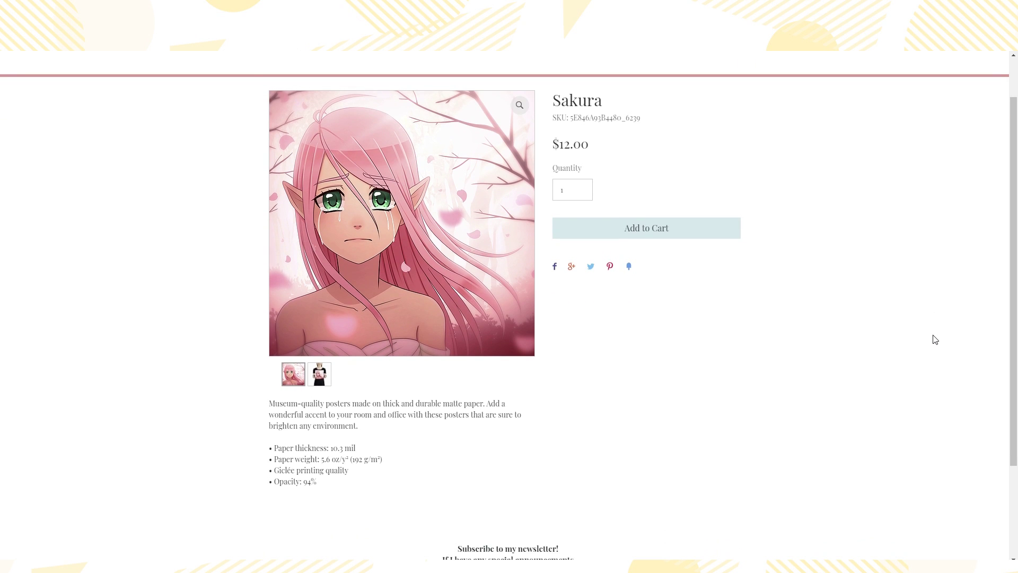
scroll(936, 339, up, 1)
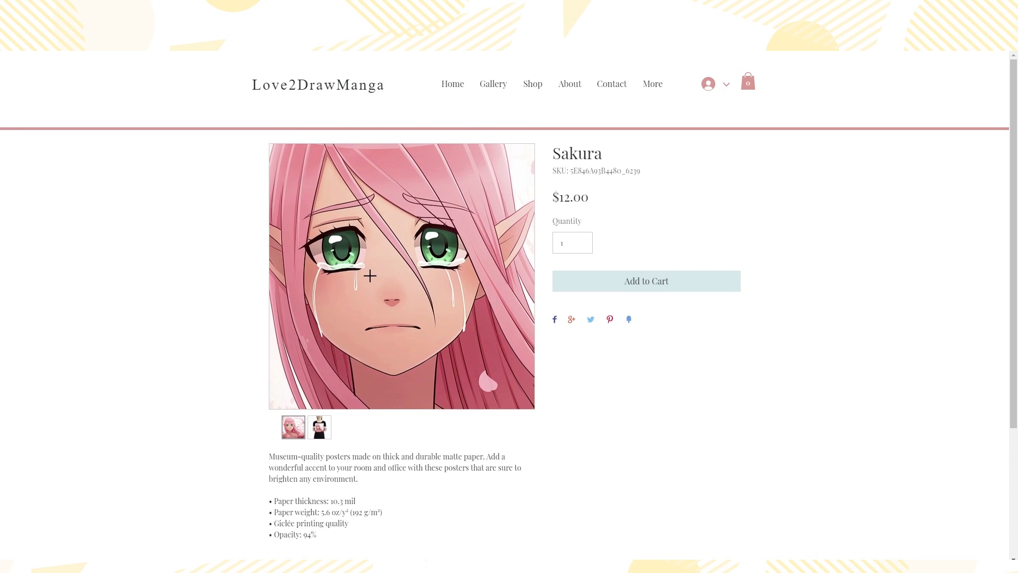
click(321, 434)
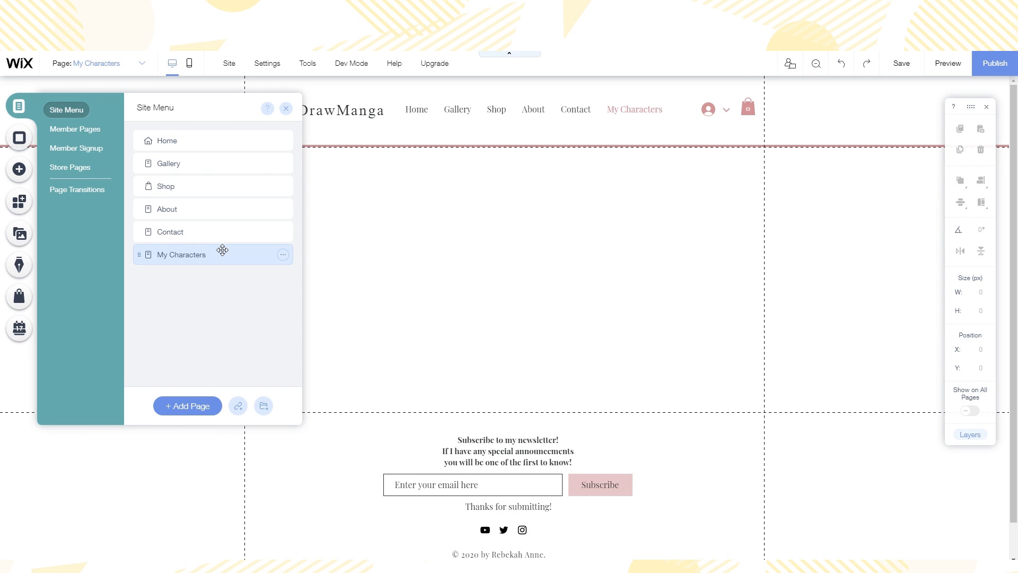
Create a More folder, make My Characters its subpage, and preview the site
click(267, 412)
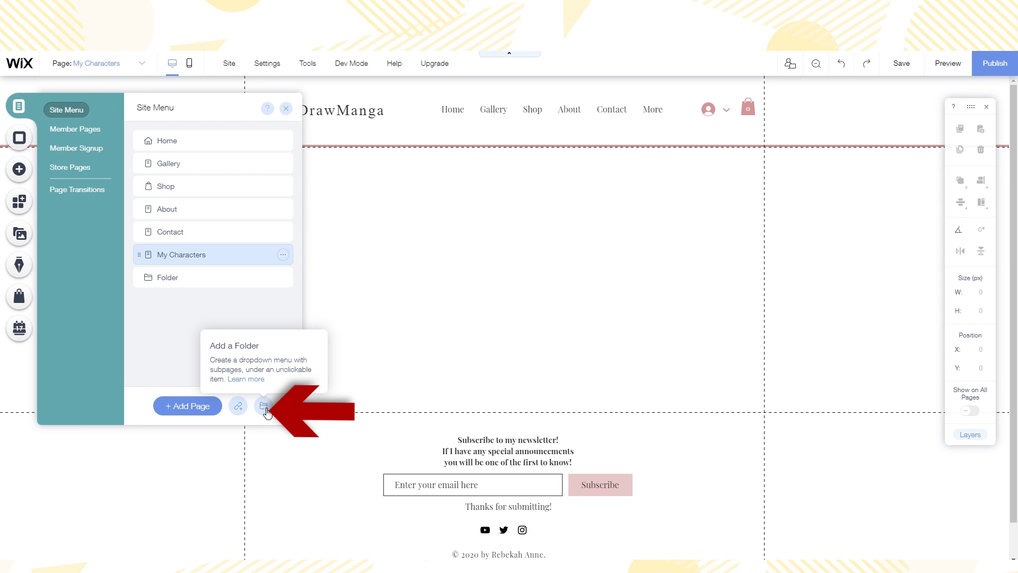
text(More)
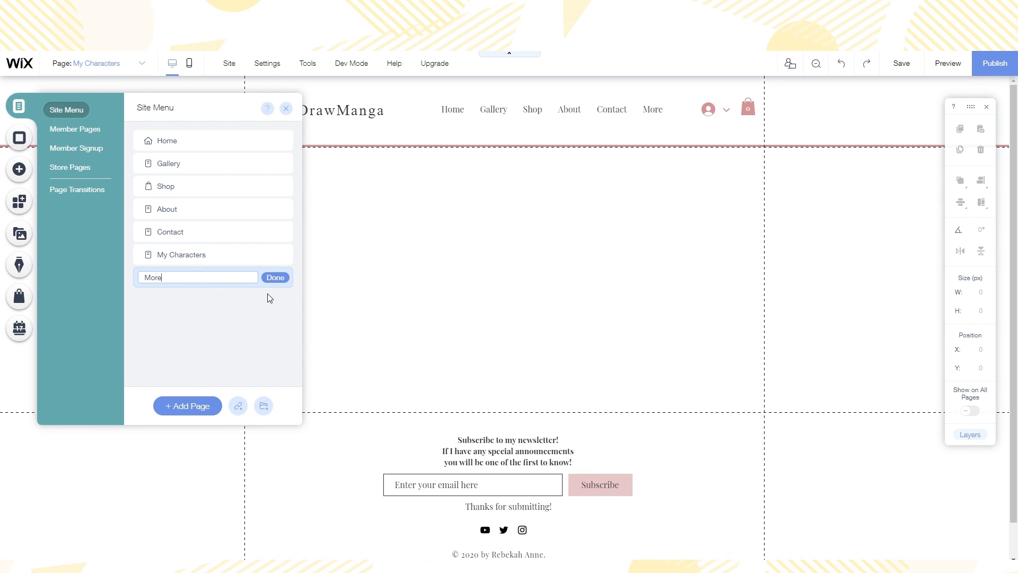
click(275, 277)
drag(204, 263, 201, 278)
click(283, 277)
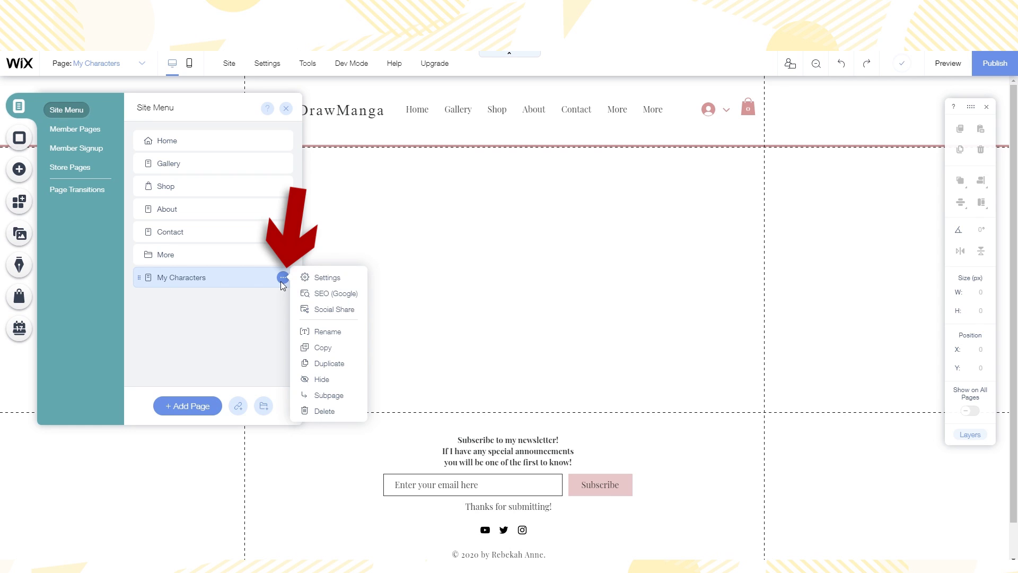
click(320, 395)
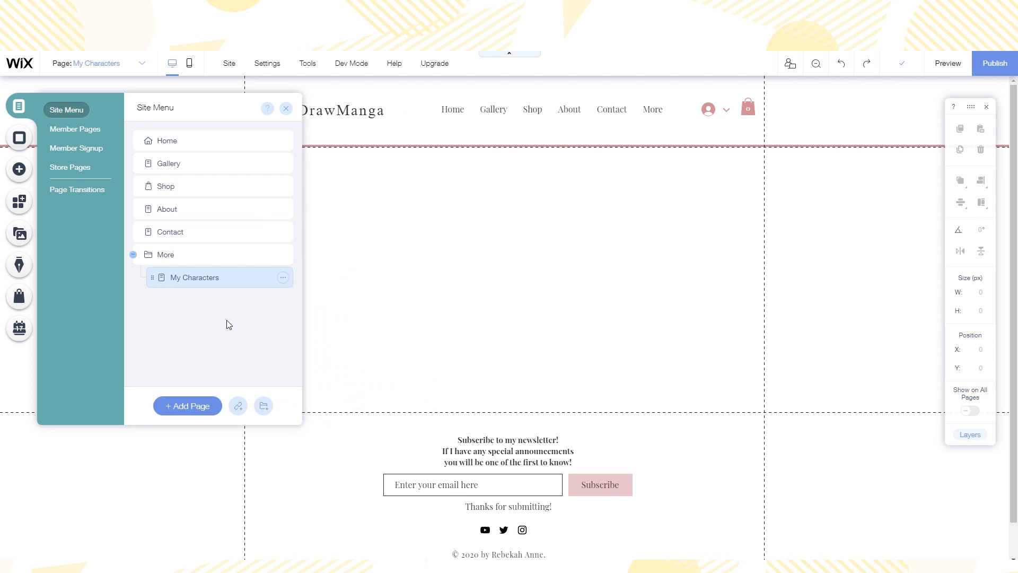
key(ctrl+p)
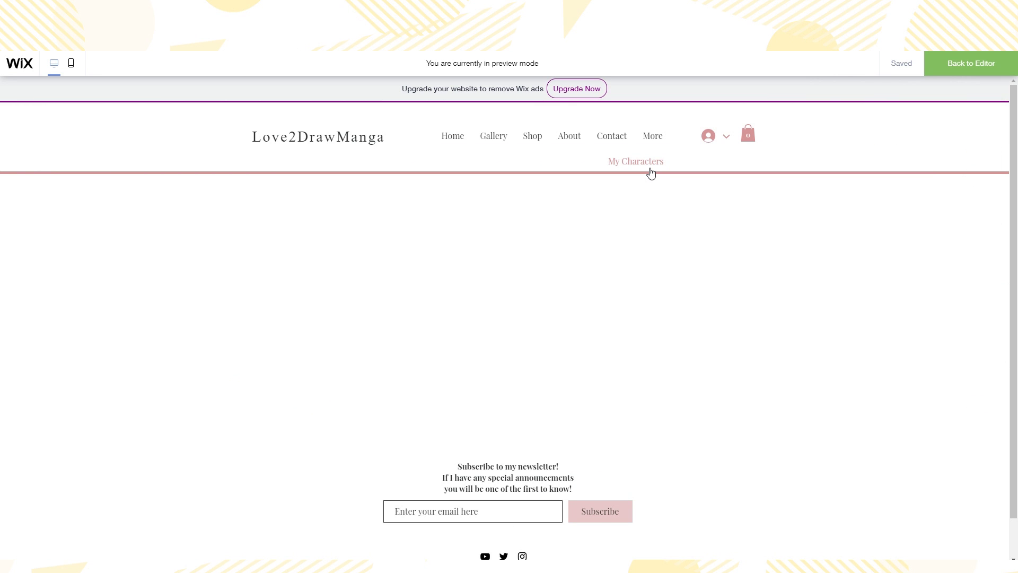
Exit preview and undo the last change
key(ctrl+p)
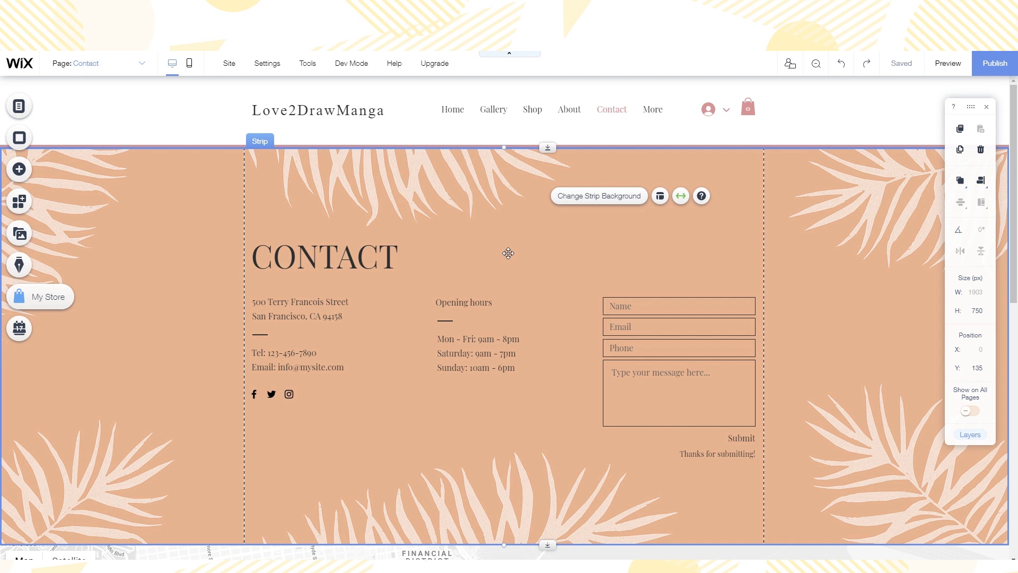
key(ctrl+z)
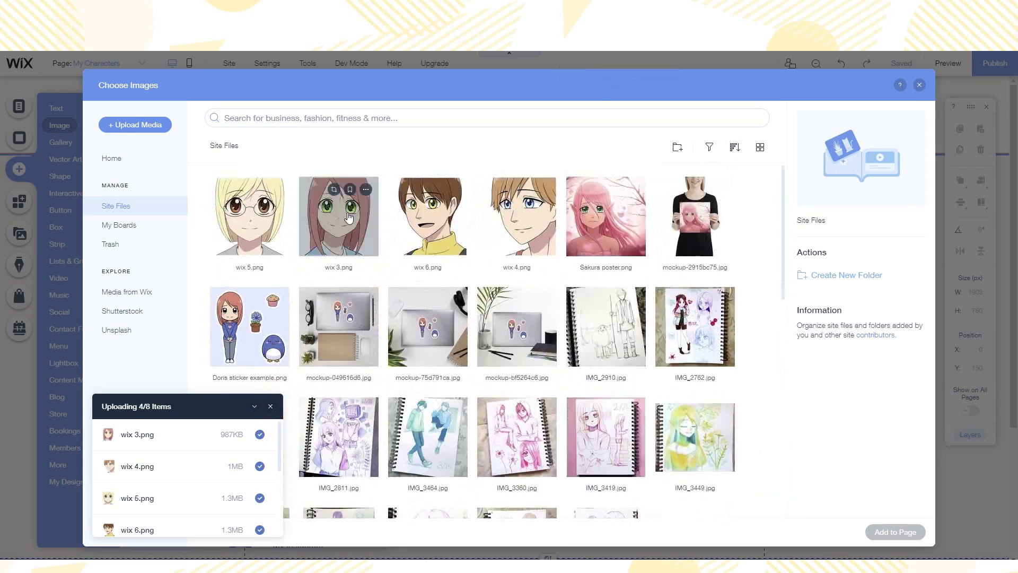
Add the wix 3 character portrait to the My Characters page
click(348, 217)
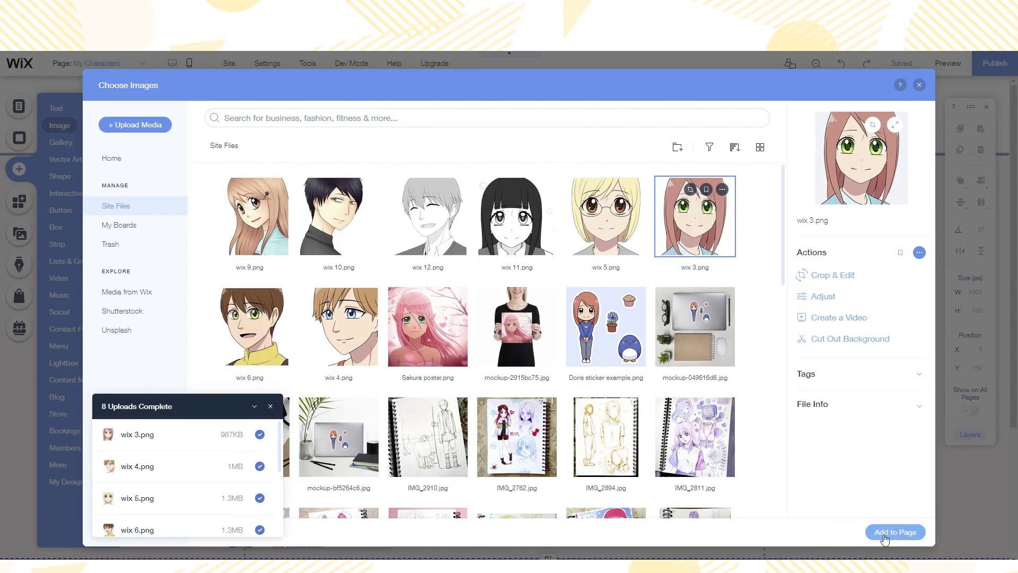
click(895, 532)
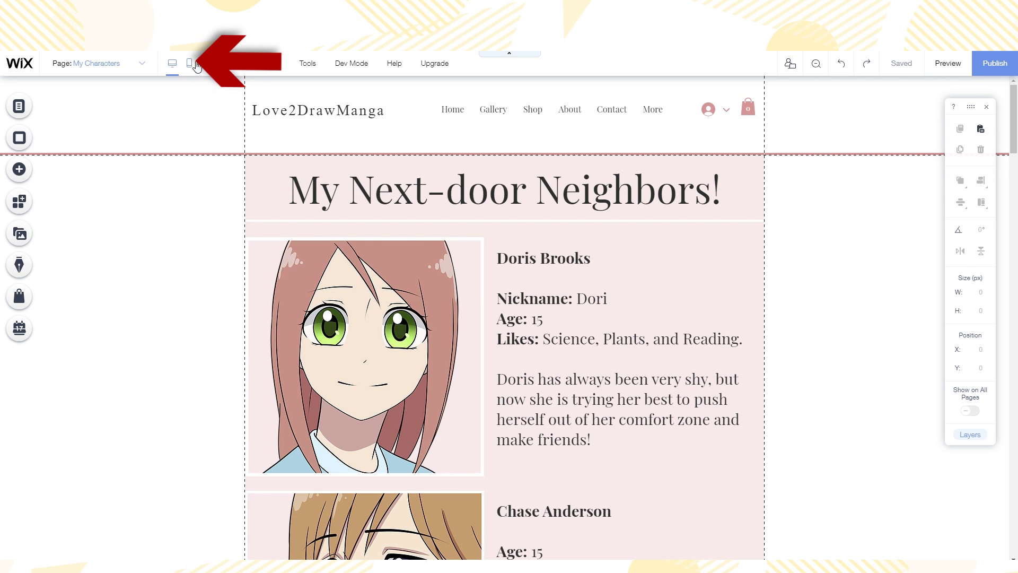
Switch to mobile view and scroll the Home page down to the footer
click(189, 63)
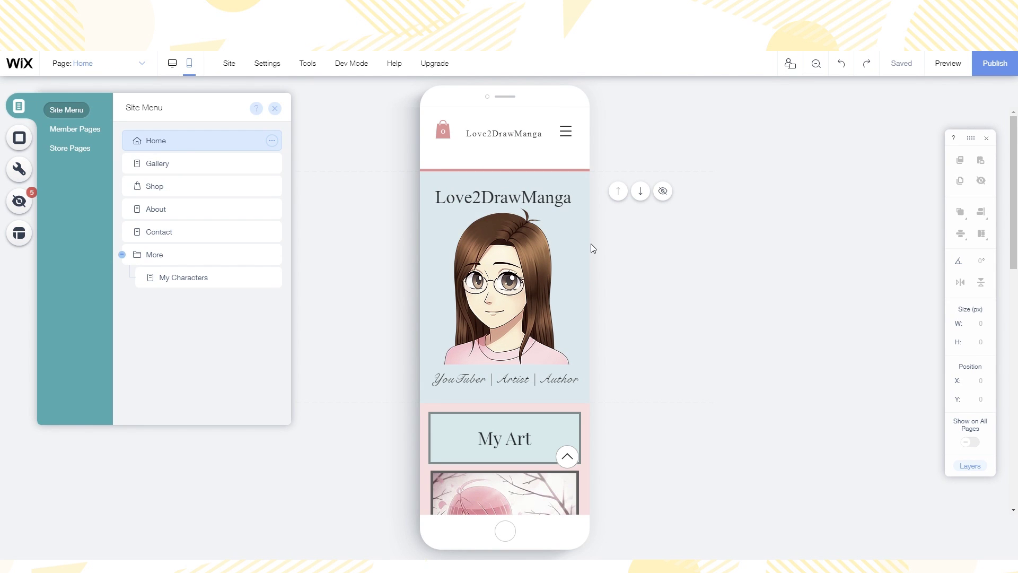
scroll(591, 244, down, 4)
scroll(591, 243, down, 5)
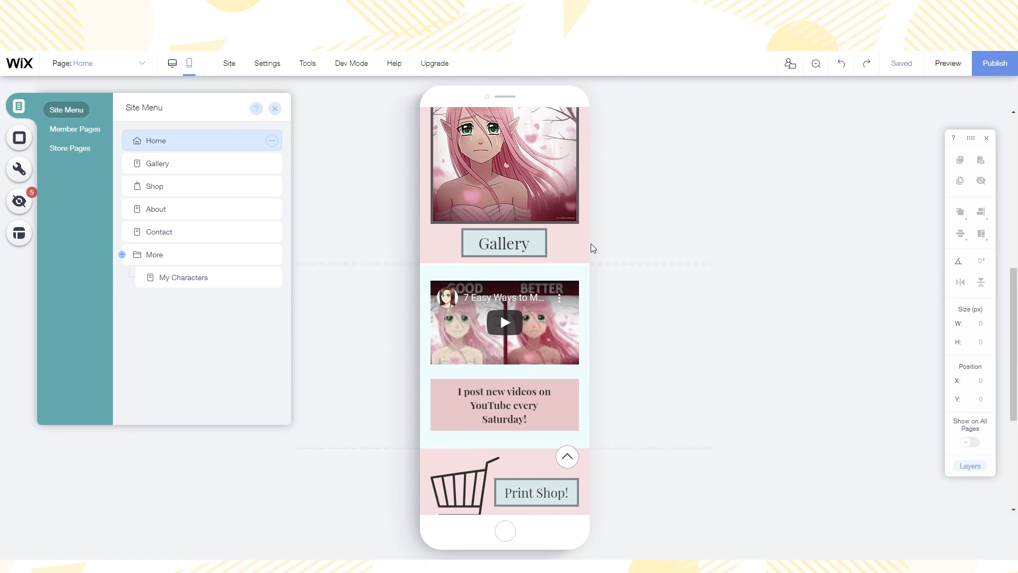
scroll(591, 244, down, 3)
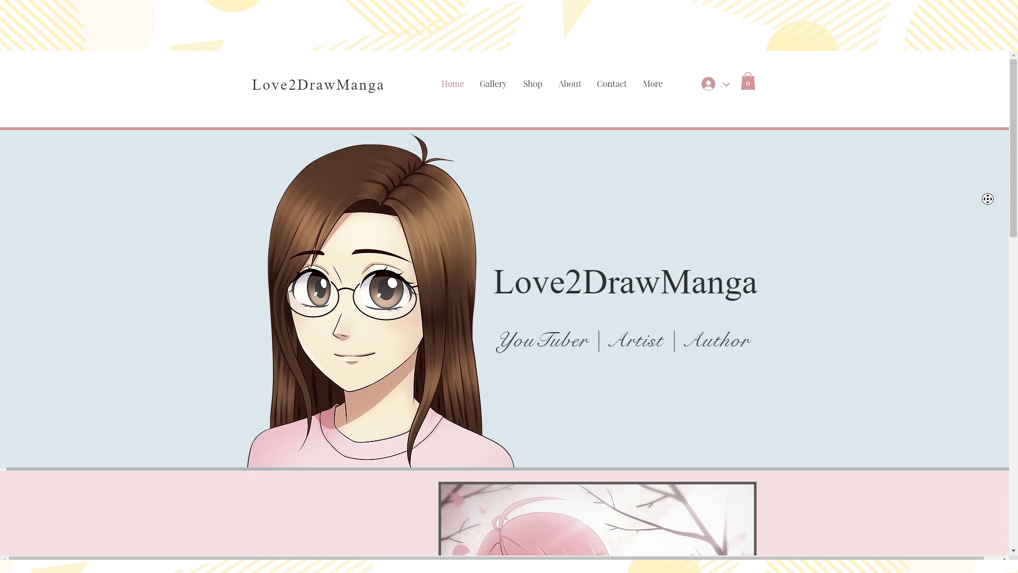
Scroll through the live Love2DrawManga site down to the Gallery page's Instagram feed
scroll(991, 213, down, 1)
scroll(991, 214, down, 4)
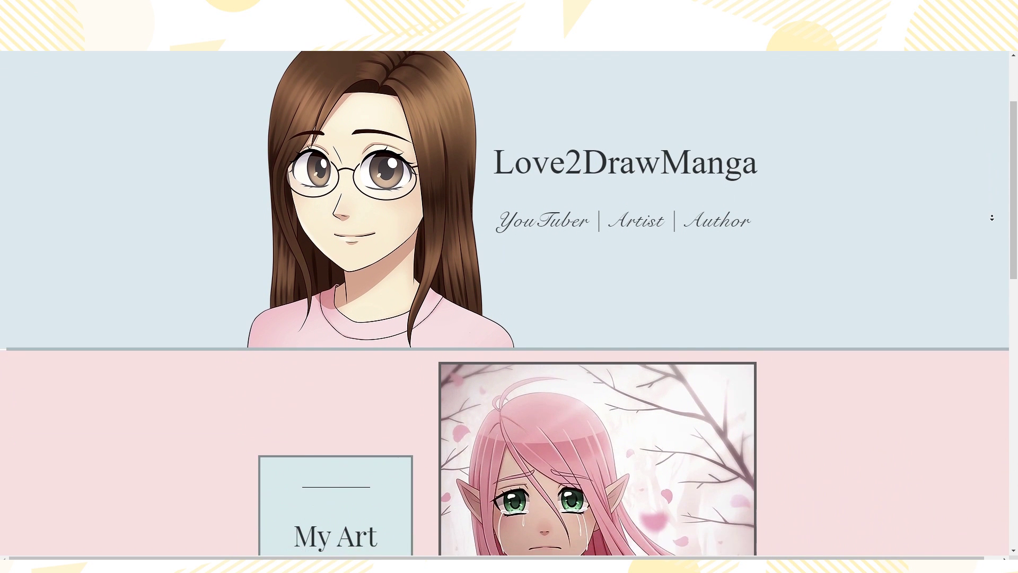
scroll(992, 217, down, 4)
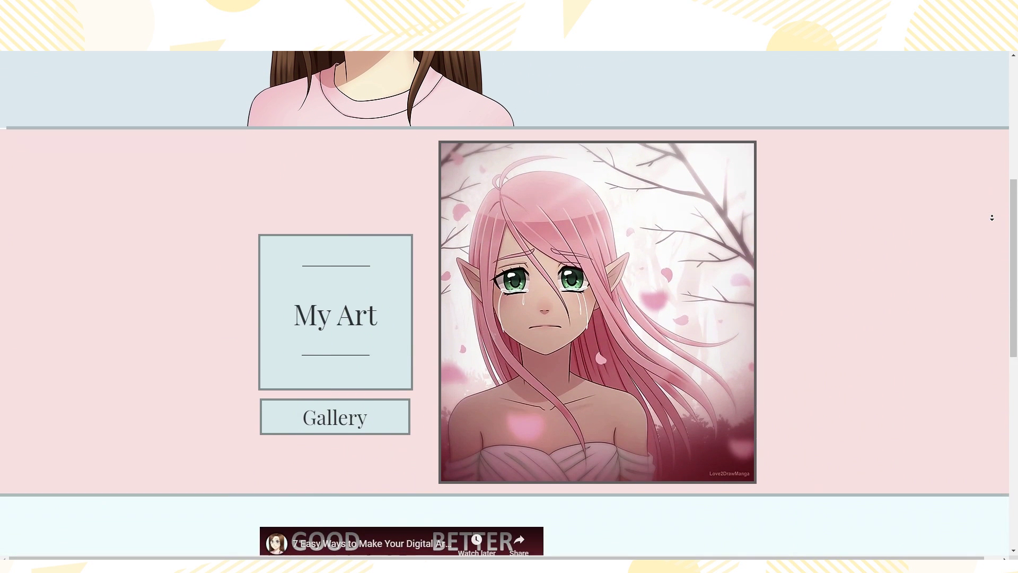
scroll(992, 218, down, 4)
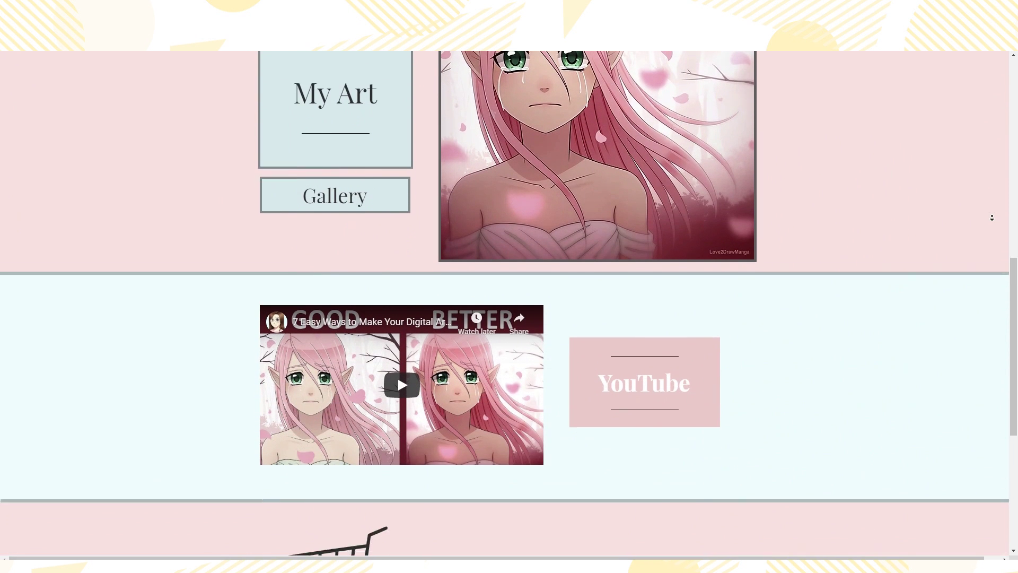
scroll(992, 217, down, 4)
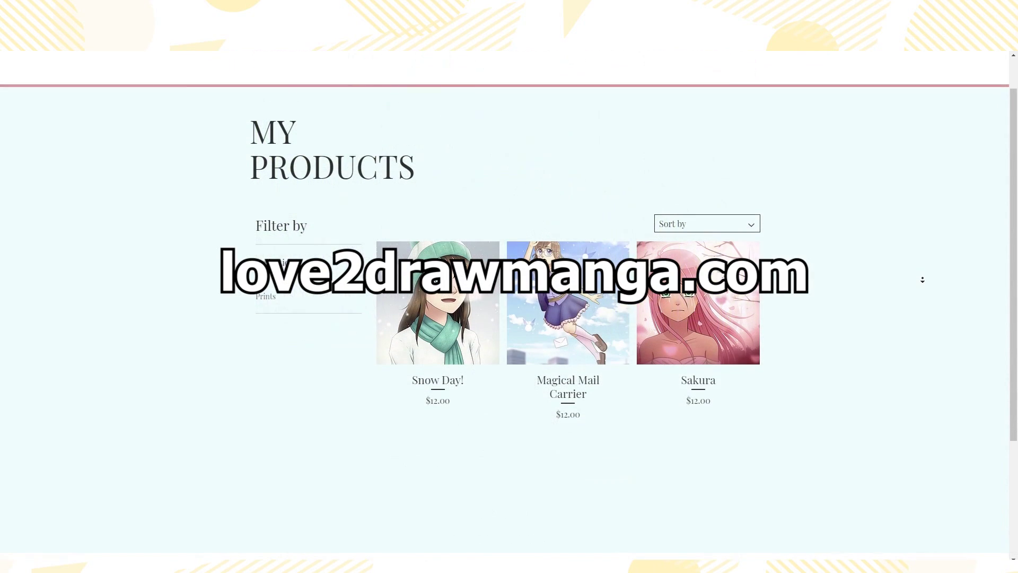
scroll(922, 279, down, 2)
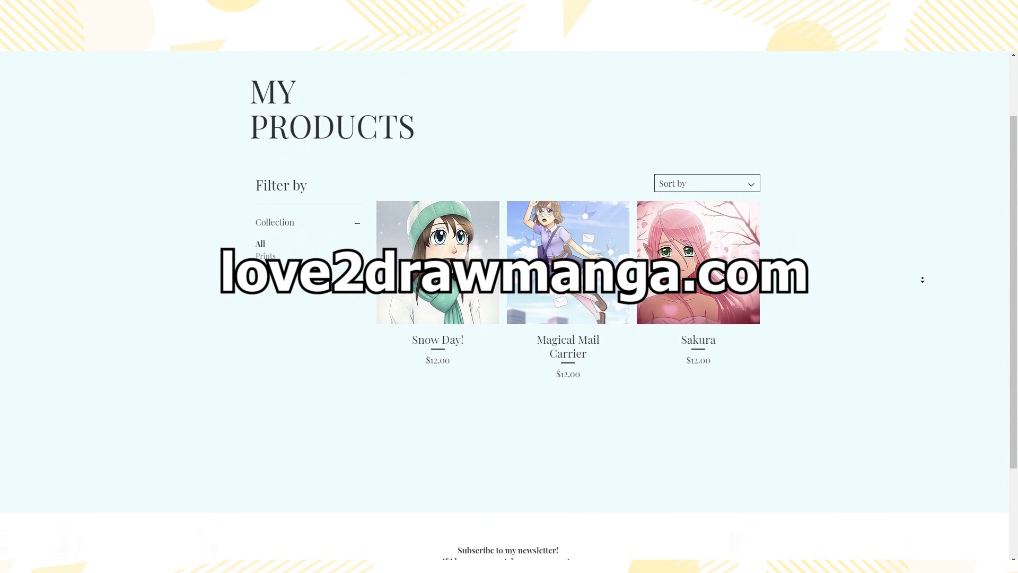
scroll(923, 280, down, 2)
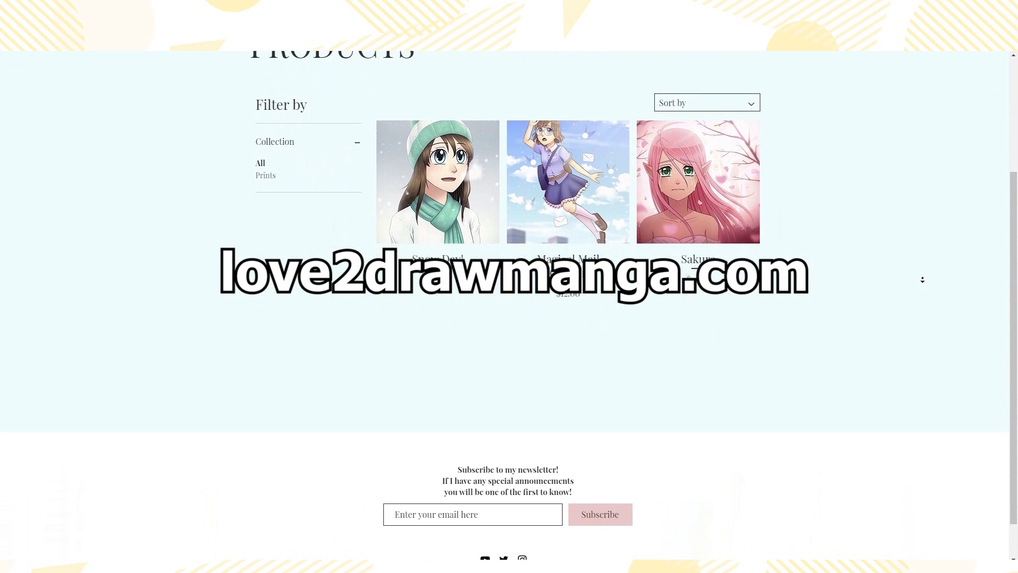